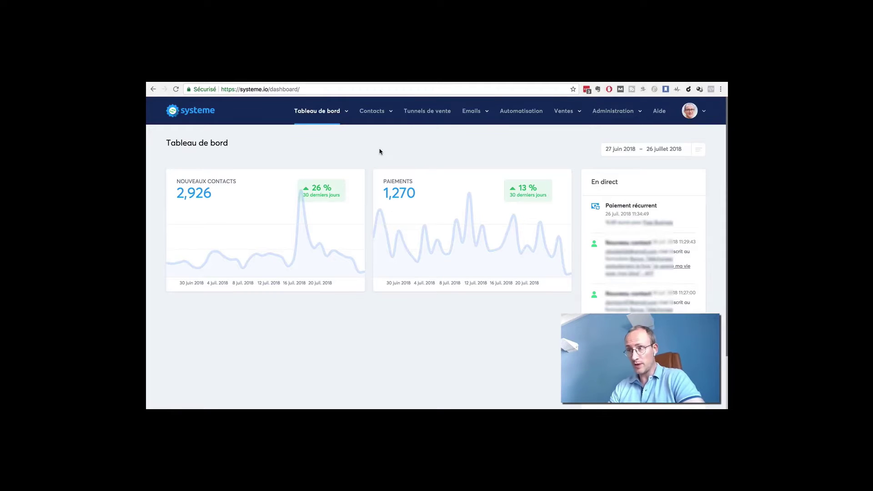
Create a new sales funnel named "Page de capture" with the "Construisez votre audience" type.
{"action": "left_click", "coordinate": [426, 114]}
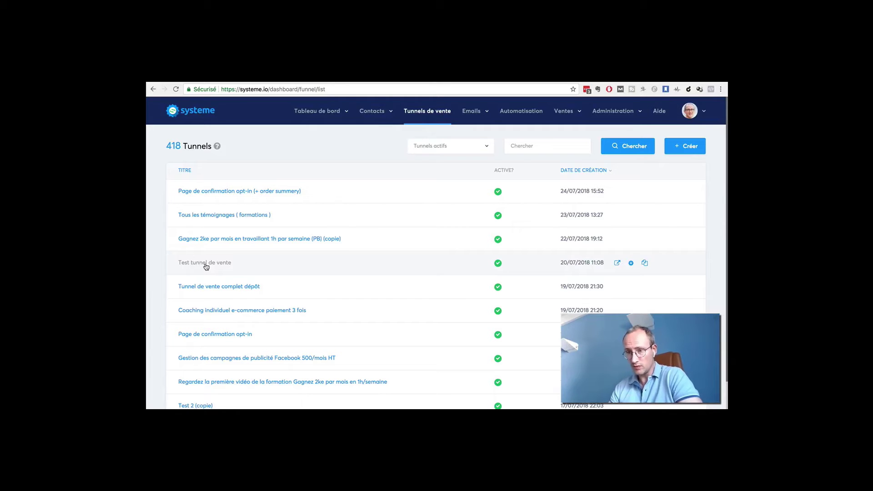
{"action": "left_click", "coordinate": [701, 147]}
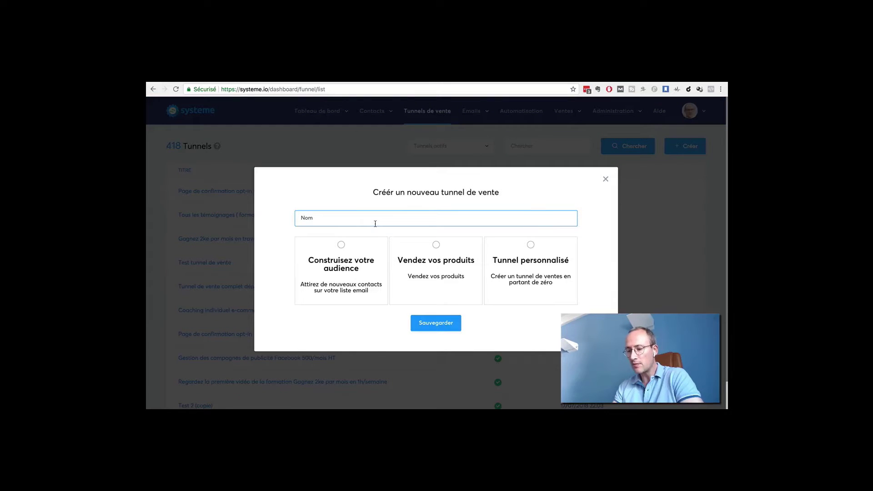
{"action": "type", "text": "Page de capture"}
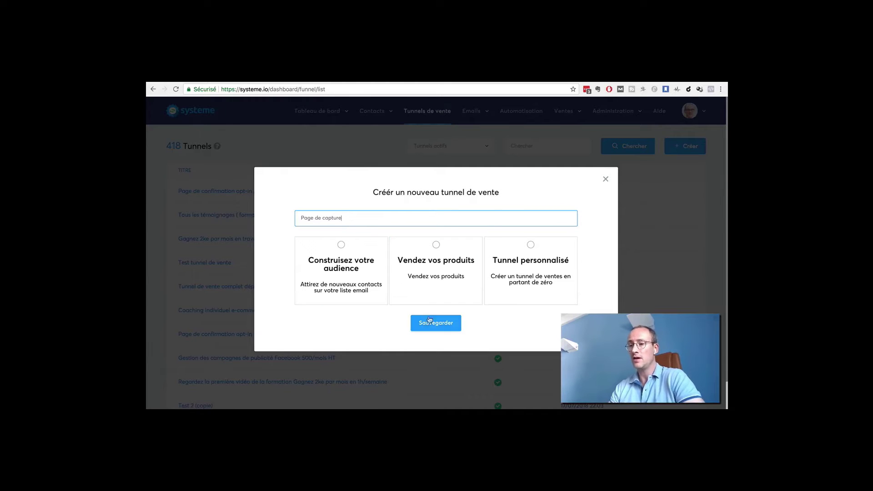
{"action": "left_click", "coordinate": [342, 245]}
{"action": "left_click", "coordinate": [432, 323]}
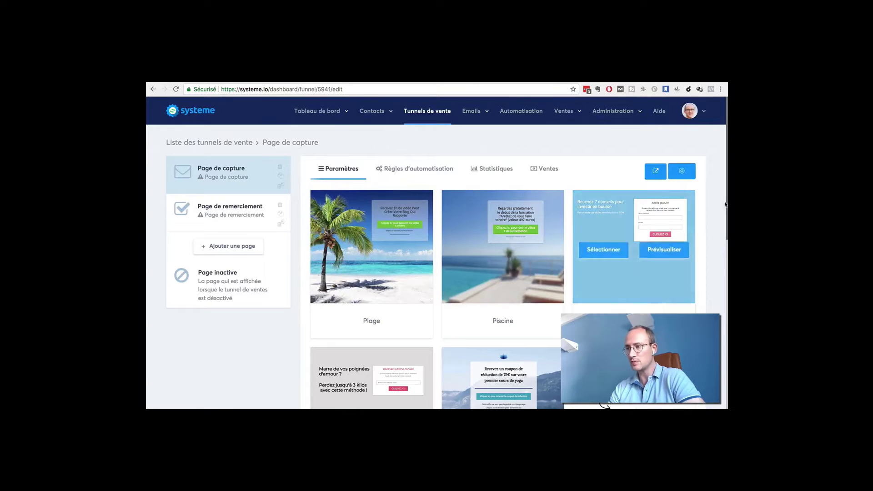
Browse the capture page templates and select the "Page de capture" design promoting the systeme.io affiliate programme.
{"action": "scroll", "coordinate": [710, 246], "scroll_direction": "down", "scroll_amount": 6}
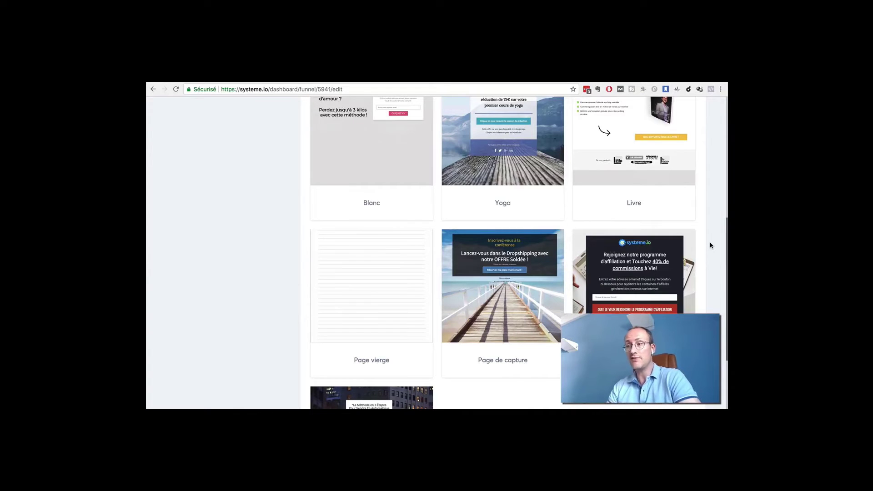
{"action": "scroll", "coordinate": [711, 245], "scroll_direction": "down", "scroll_amount": 3}
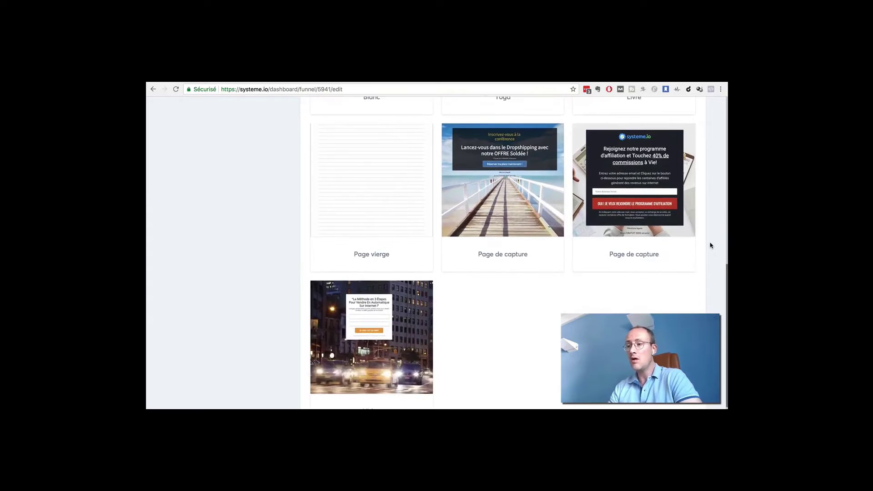
{"action": "scroll", "coordinate": [711, 246], "scroll_direction": "up", "scroll_amount": 1}
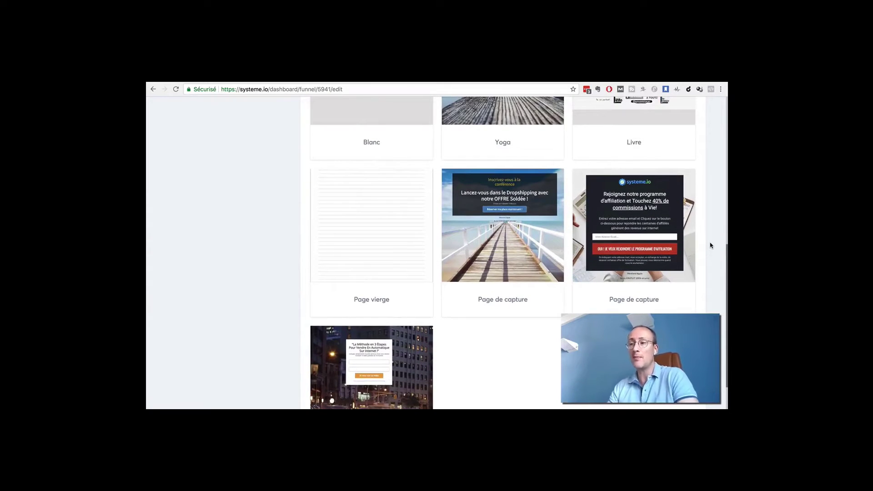
{"action": "scroll", "coordinate": [706, 202], "scroll_direction": "up", "scroll_amount": 6}
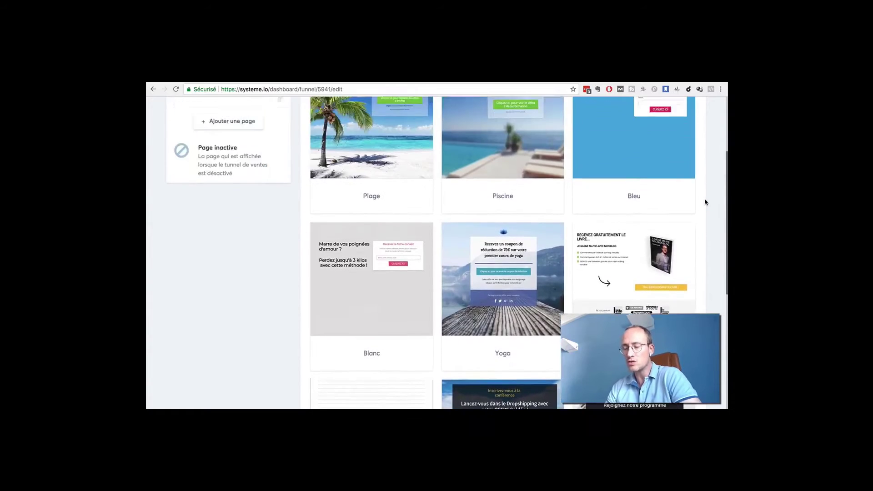
{"action": "scroll", "coordinate": [705, 202], "scroll_direction": "down", "scroll_amount": 5}
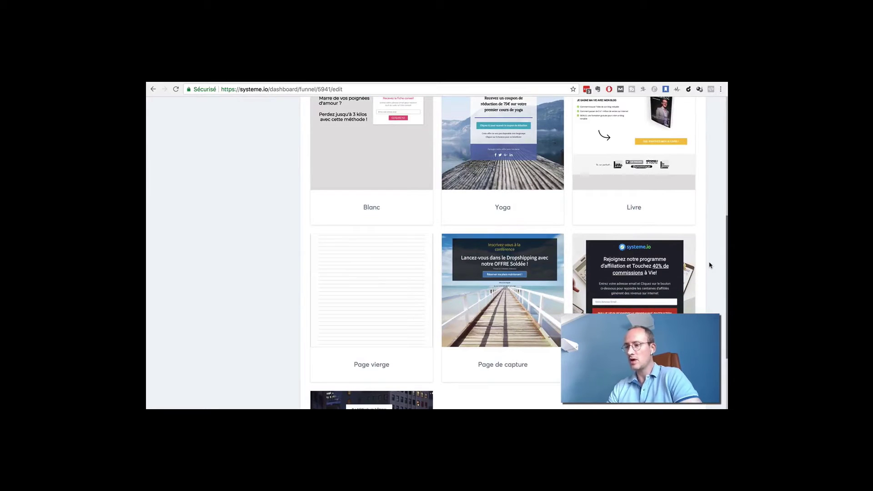
{"action": "left_click", "coordinate": [599, 290]}
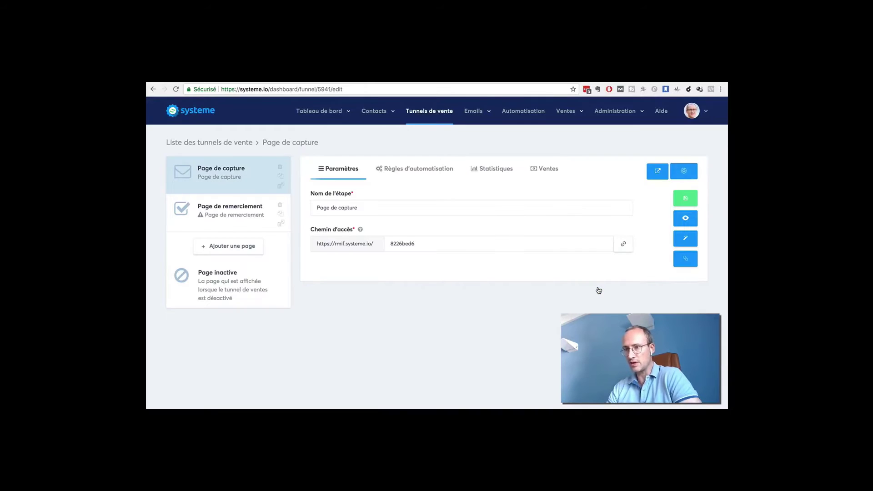
Try to rename the capture page step as "Guide gratuit".
{"action": "left_click", "coordinate": [367, 207]}
{"action": "key", "text": "super+a"}
{"action": "type", "text": "Guid"}
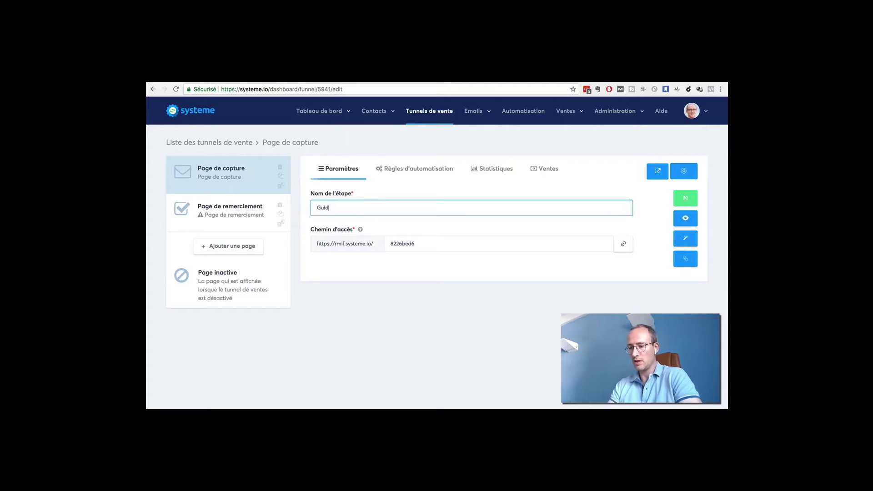
{"action": "type", "text": "e gratuit"}
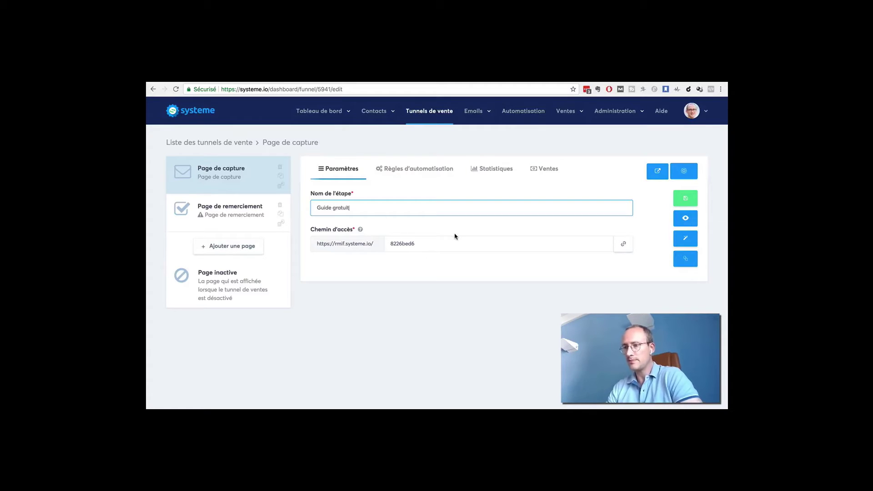
Preview the capture page, return to its settings and open the page in the editor.
{"action": "left_click", "coordinate": [685, 217]}
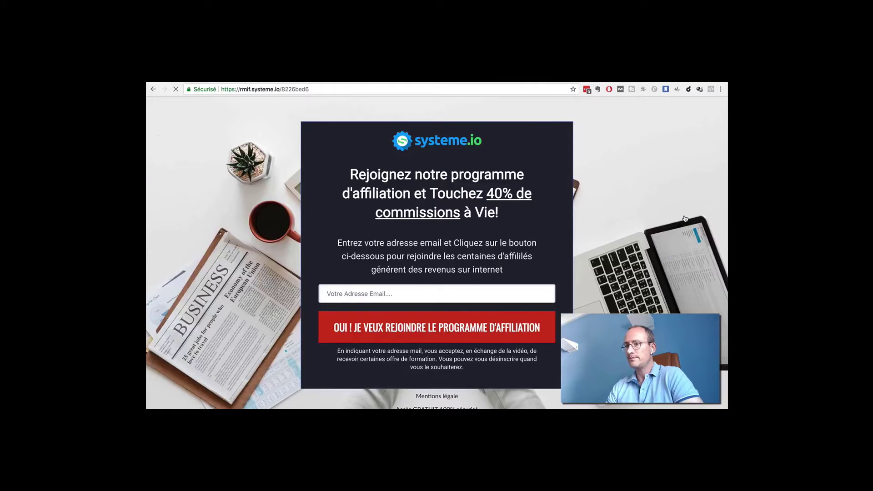
{"action": "left_click", "coordinate": [152, 89]}
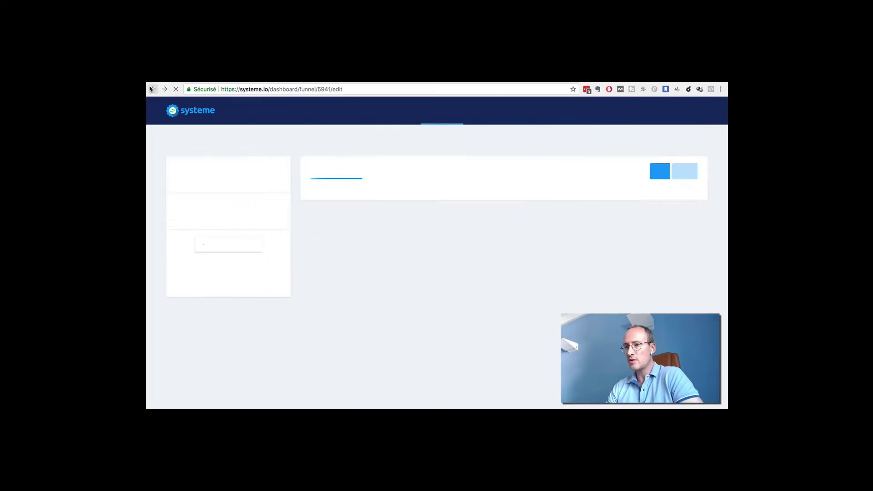
{"action": "left_click", "coordinate": [686, 242]}
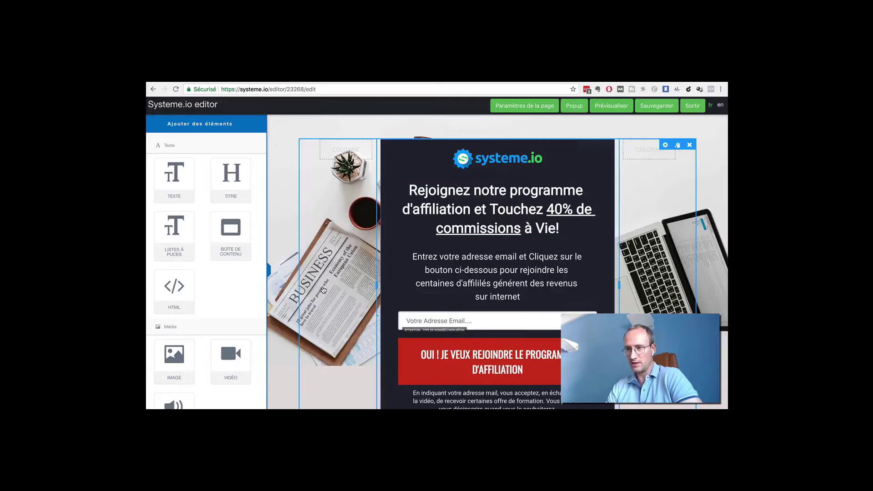
Add a video element below the headline of the capture page and set its top margin to 16.
{"action": "scroll", "coordinate": [323, 289], "scroll_direction": "down", "scroll_amount": 2}
{"action": "scroll", "coordinate": [323, 290], "scroll_direction": "up", "scroll_amount": 2}
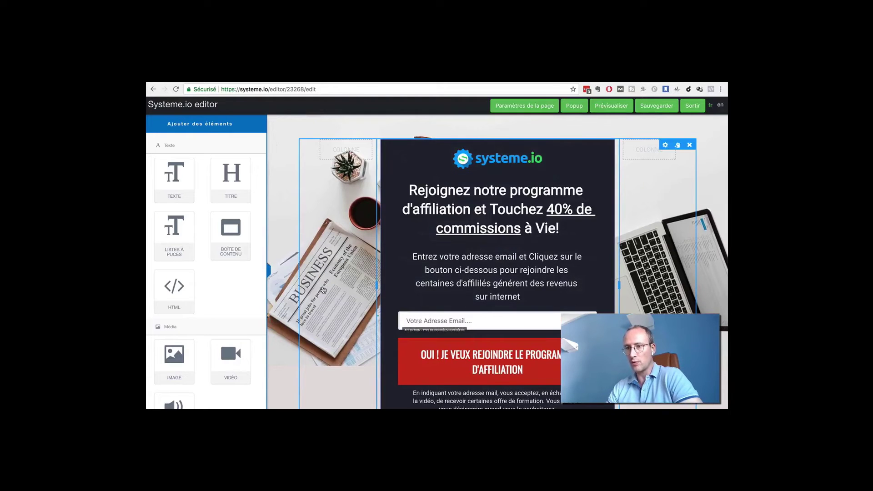
{"action": "scroll", "coordinate": [205, 325], "scroll_direction": "down", "scroll_amount": 2}
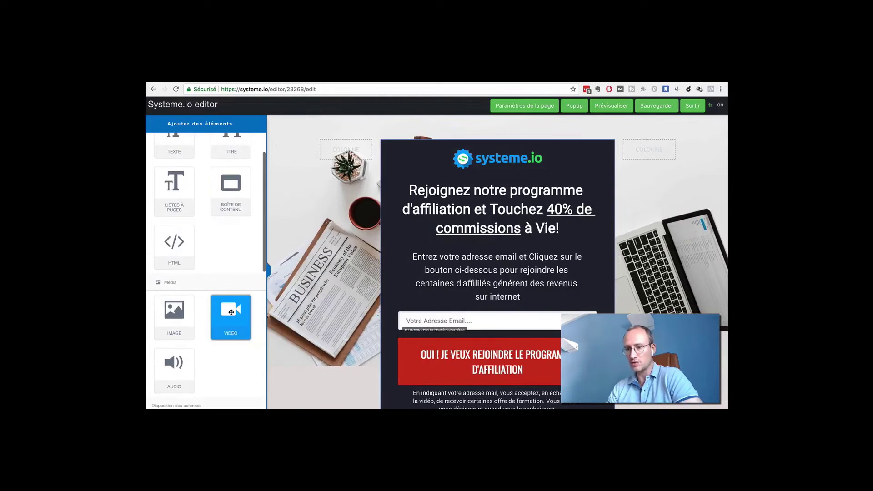
{"action": "left_click_drag", "start_coordinate": [231, 312], "coordinate": [479, 238]}
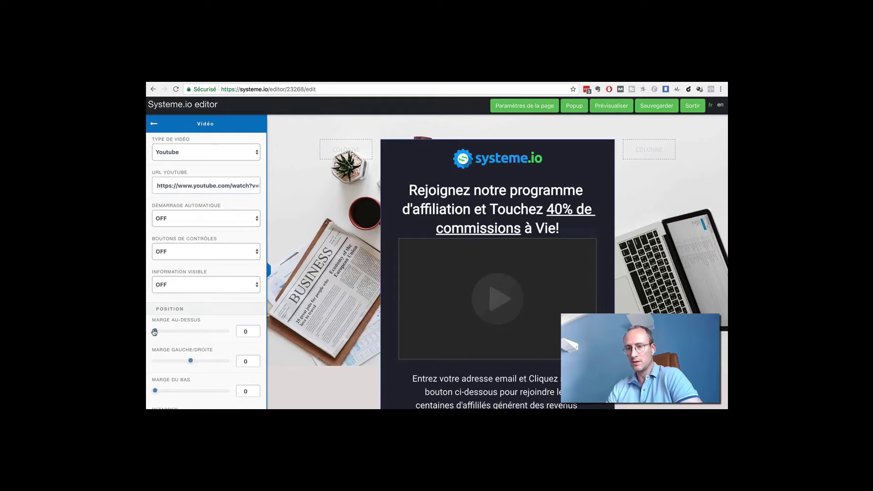
{"action": "left_click_drag", "start_coordinate": [154, 333], "coordinate": [162, 333]}
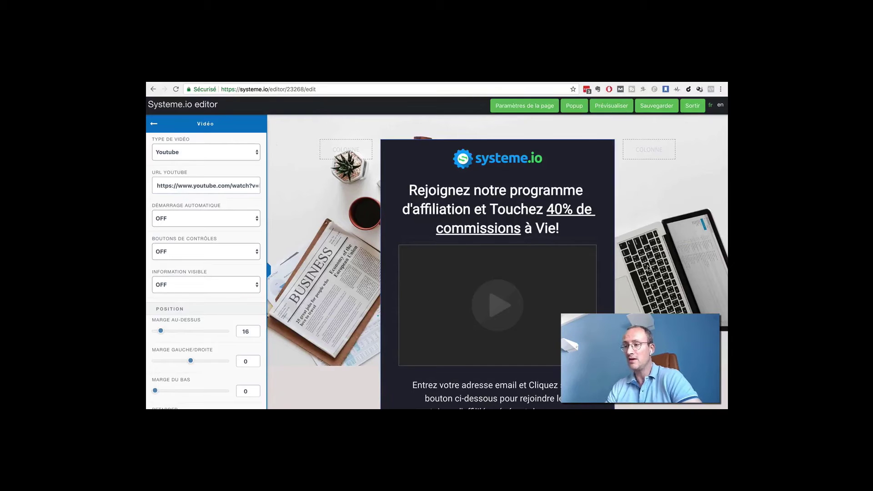
Delete the video element from the capture page.
{"action": "left_click", "coordinate": [635, 245]}
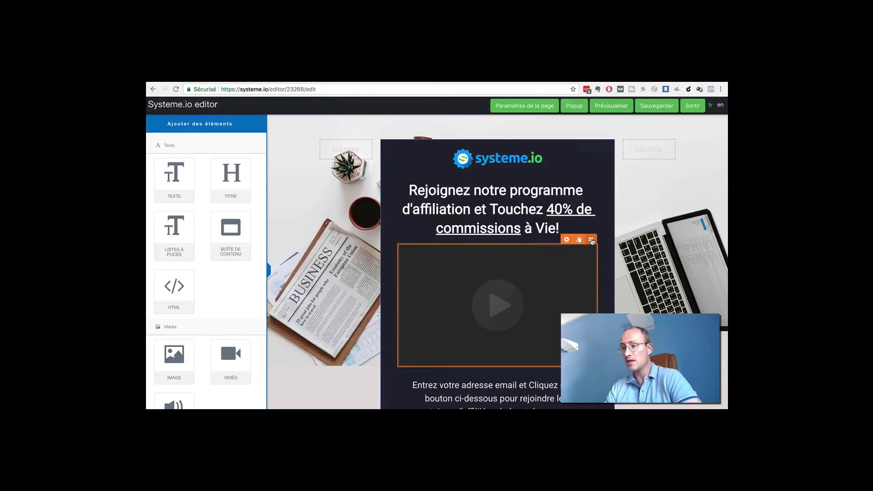
{"action": "left_click", "coordinate": [590, 240]}
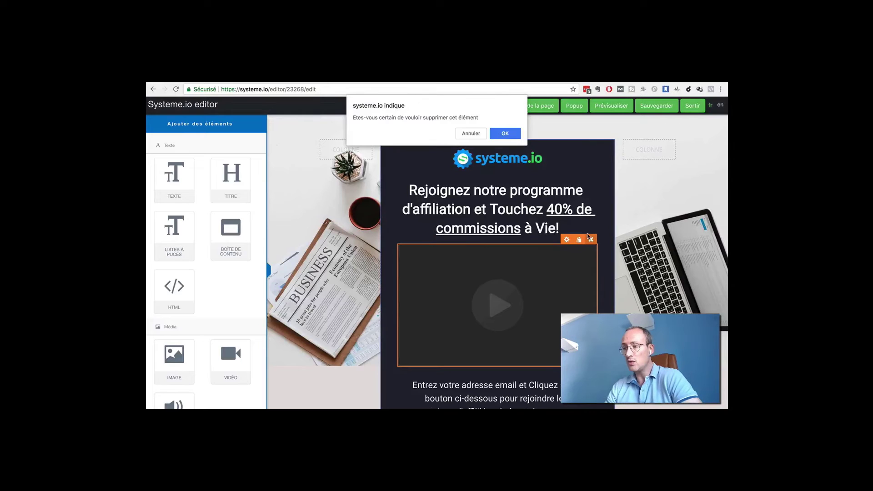
{"action": "left_click", "coordinate": [512, 132]}
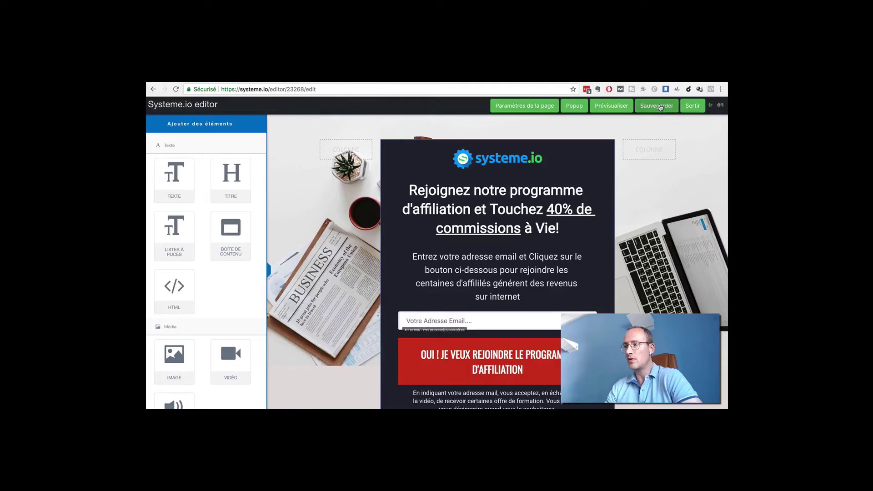
Save the capture page and exit the editor.
{"action": "left_click", "coordinate": [659, 106]}
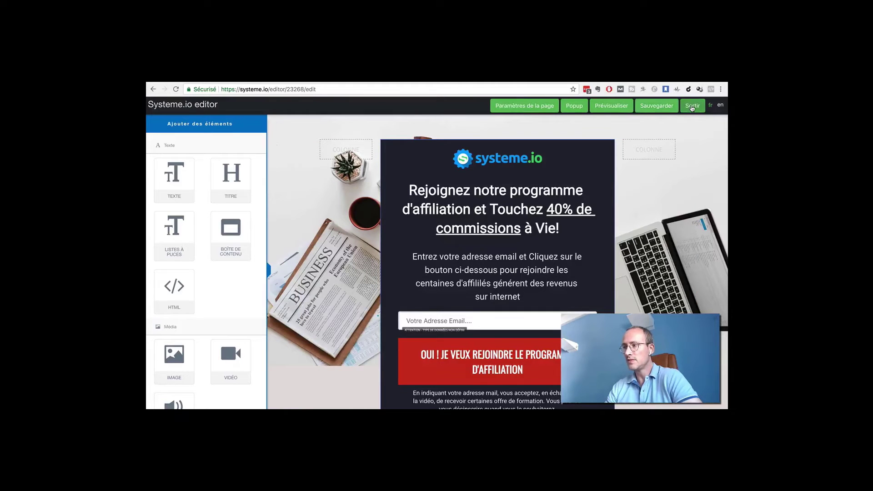
{"action": "left_click", "coordinate": [692, 106]}
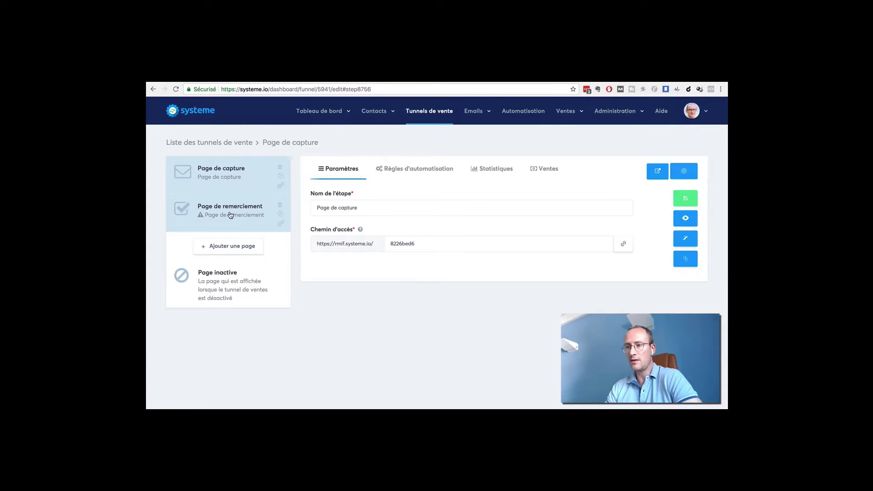
Apply the "Page de confirmation opt-in" template to the "Page de remerciement" step.
{"action": "left_click", "coordinate": [231, 215]}
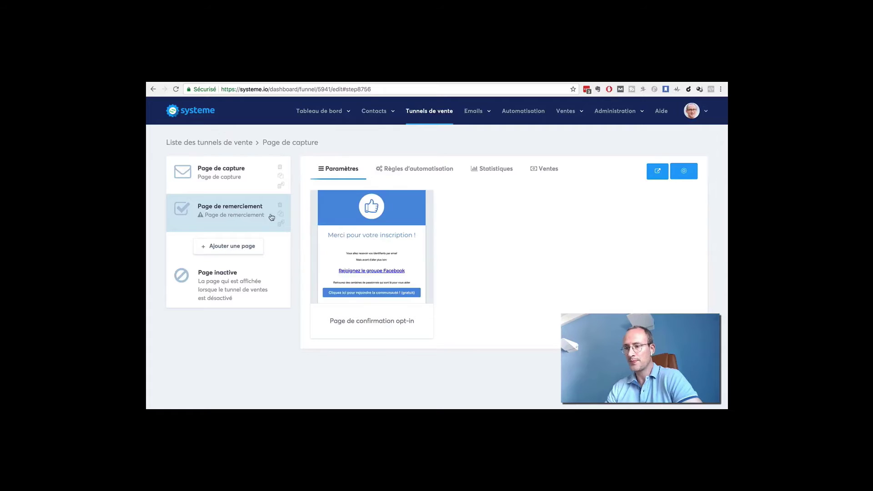
{"action": "mouse_move", "coordinate": [369, 272]}
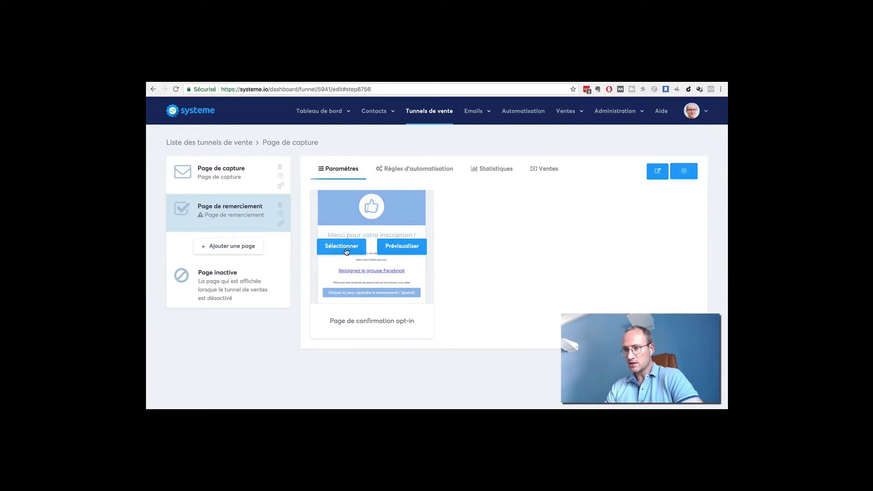
{"action": "left_click", "coordinate": [346, 251]}
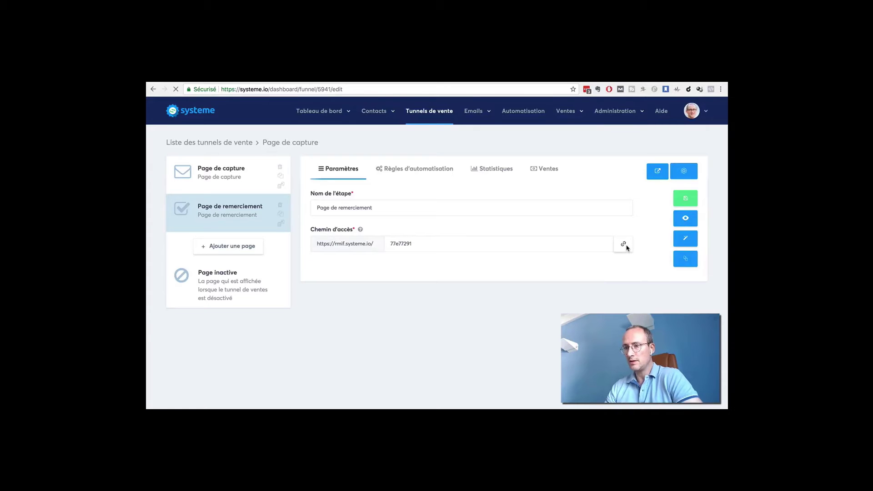
Open the thank-you page in the editor and review its content.
{"action": "left_click", "coordinate": [684, 243]}
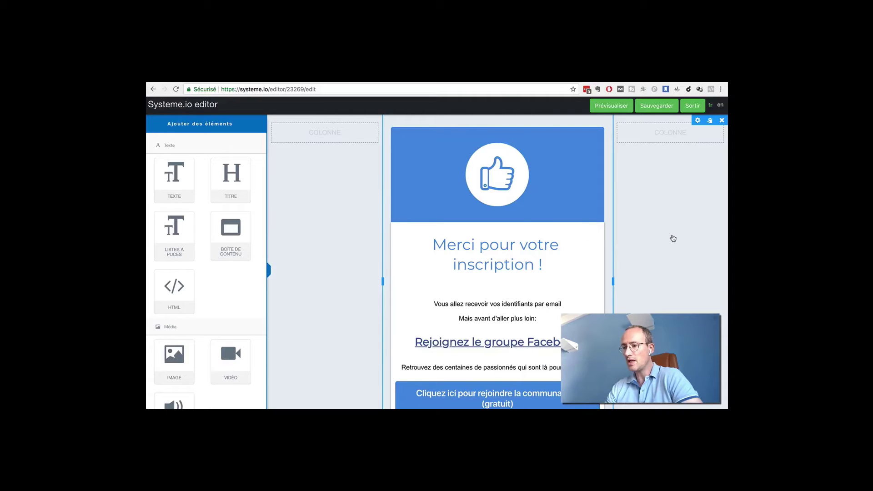
{"action": "left_click", "coordinate": [521, 272]}
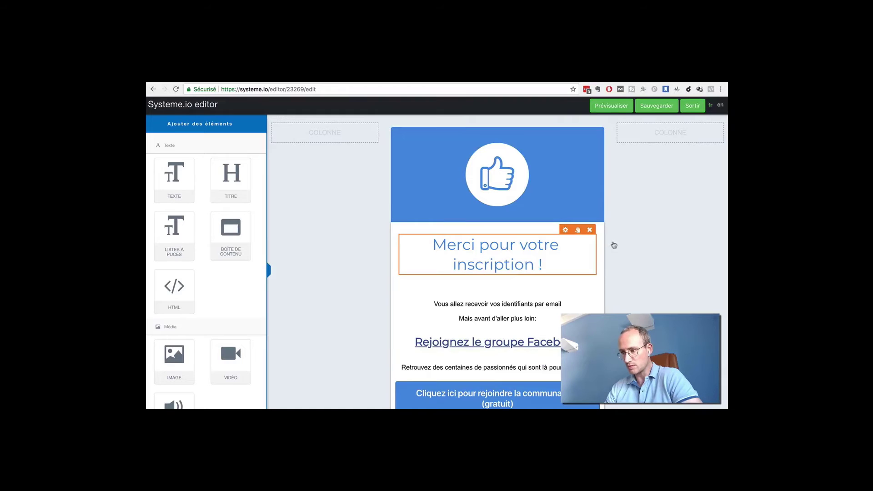
{"action": "left_click", "coordinate": [637, 292]}
{"action": "scroll", "coordinate": [637, 293], "scroll_direction": "down", "scroll_amount": 2}
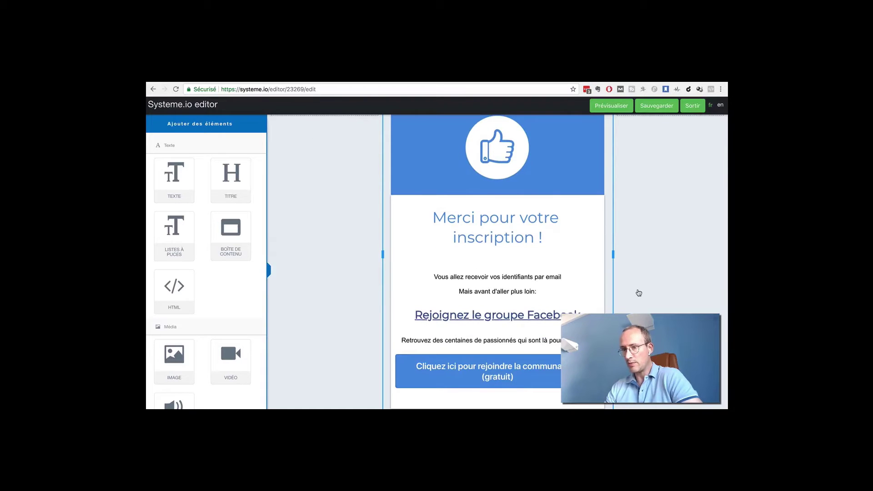
{"action": "scroll", "coordinate": [637, 292], "scroll_direction": "up", "scroll_amount": 2}
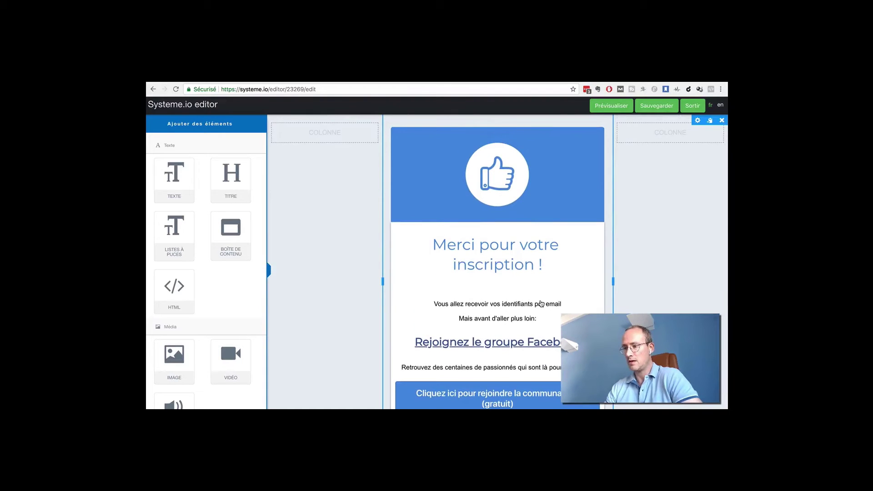
Delete the line "Vous allez recevoir vos identifiants par email" from the text block under the thank-you heading.
{"action": "left_click", "coordinate": [540, 304]}
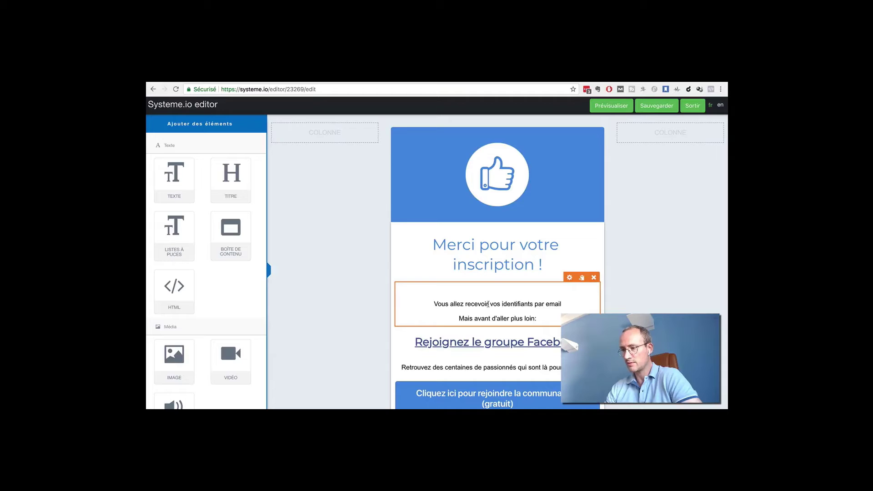
{"action": "left_click", "coordinate": [457, 304]}
{"action": "left_click_drag", "start_coordinate": [433, 303], "coordinate": [566, 304]}
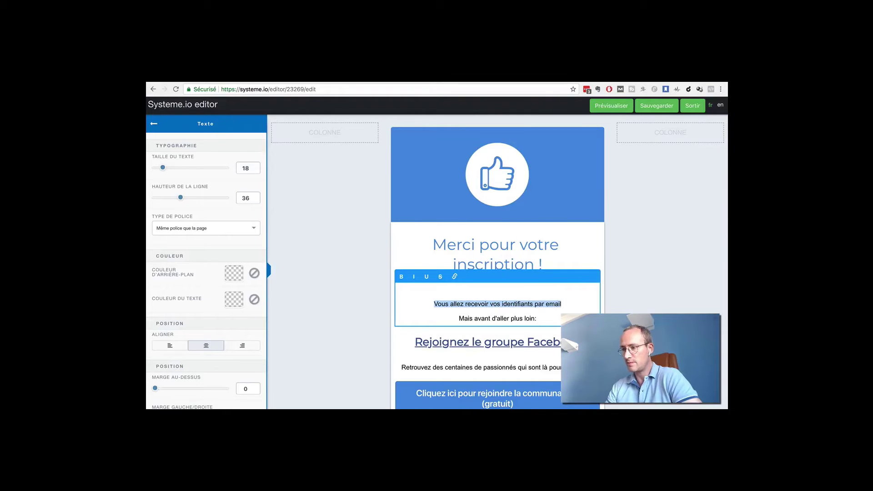
{"action": "key", "text": "BackSpace"}
{"action": "key", "text": "BackSpace"}
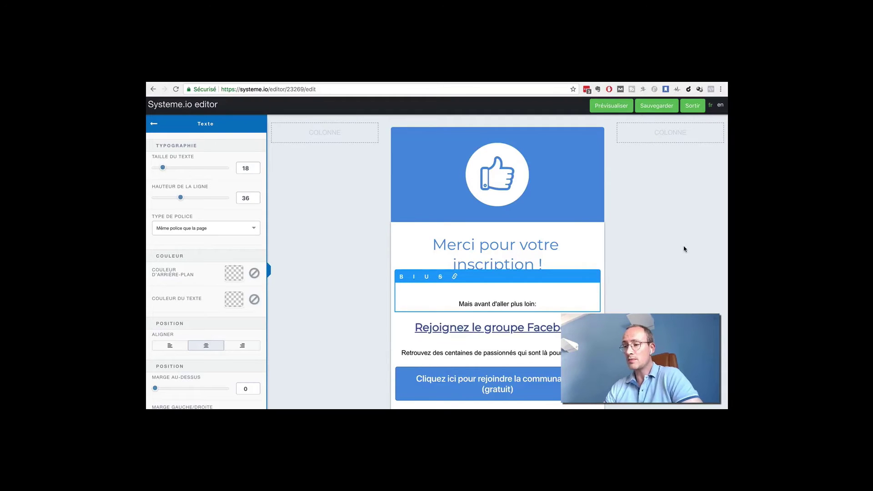
{"action": "left_click", "coordinate": [653, 226]}
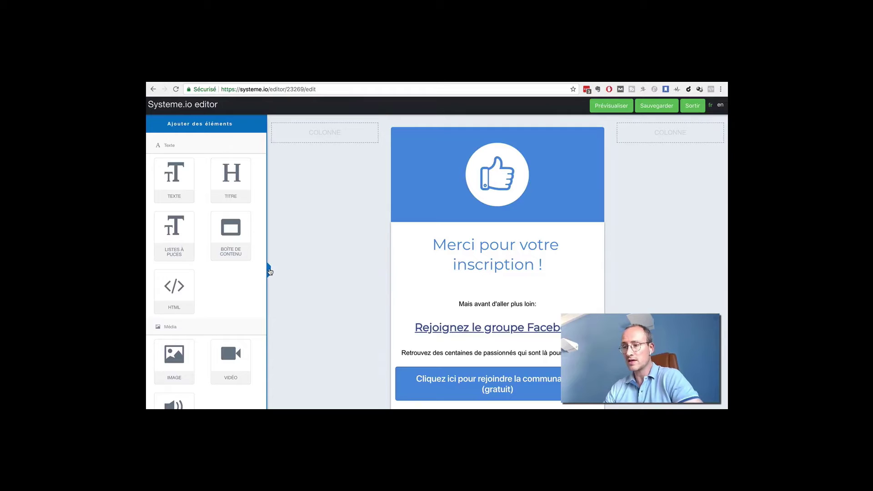
Review the element library available for the thank-you page, from text and media to column layouts, form and social elements.
{"action": "left_click", "coordinate": [269, 271]}
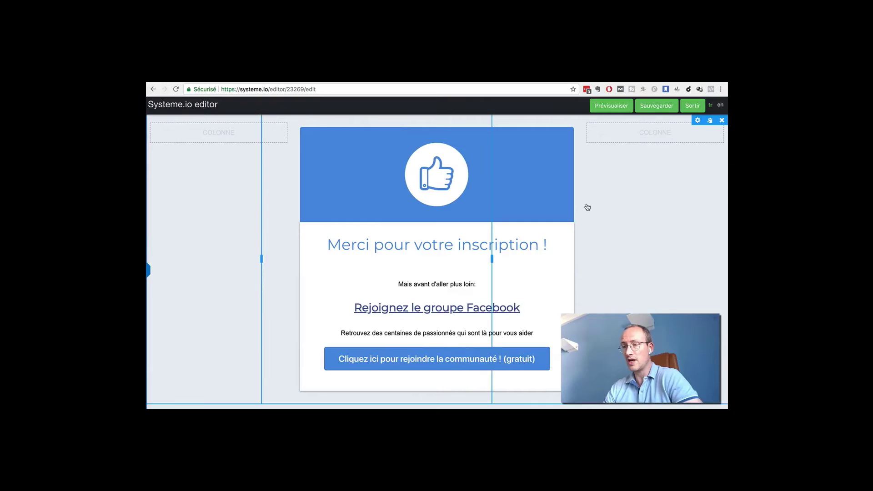
{"action": "left_click", "coordinate": [149, 271]}
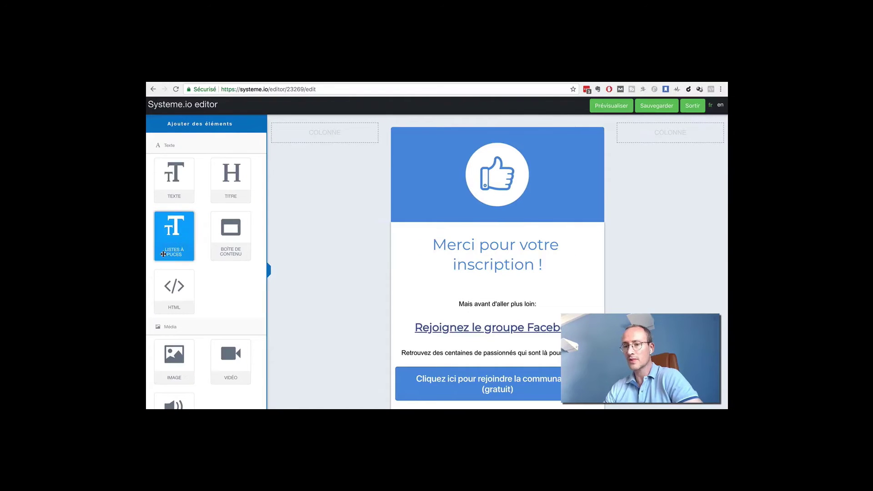
{"action": "scroll", "coordinate": [163, 255], "scroll_direction": "down", "scroll_amount": 10}
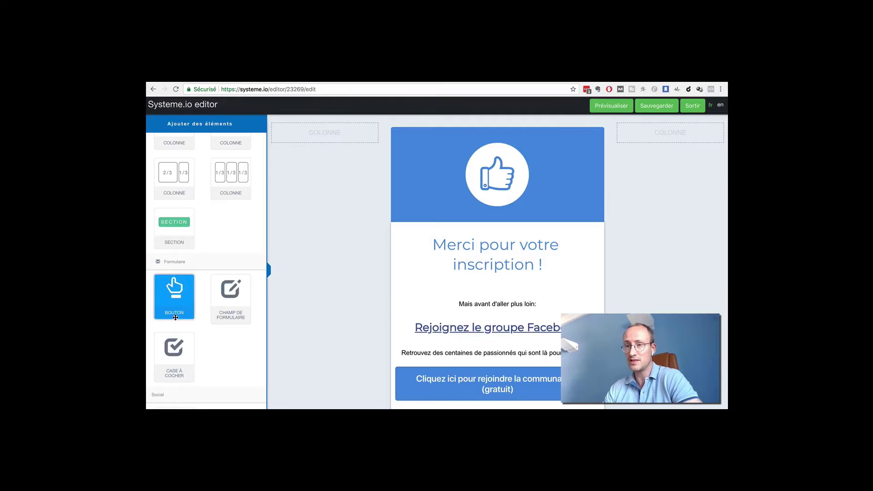
{"action": "scroll", "coordinate": [175, 317], "scroll_direction": "down", "scroll_amount": 2}
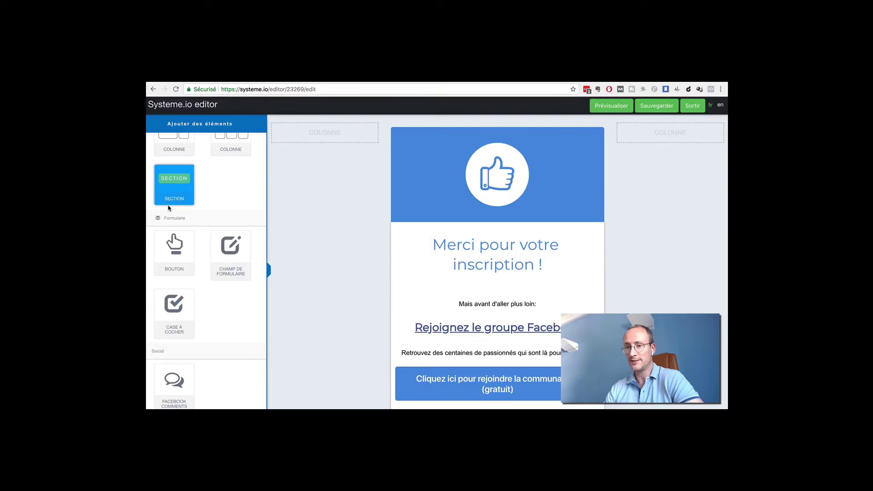
{"action": "scroll", "coordinate": [168, 207], "scroll_direction": "up", "scroll_amount": 7}
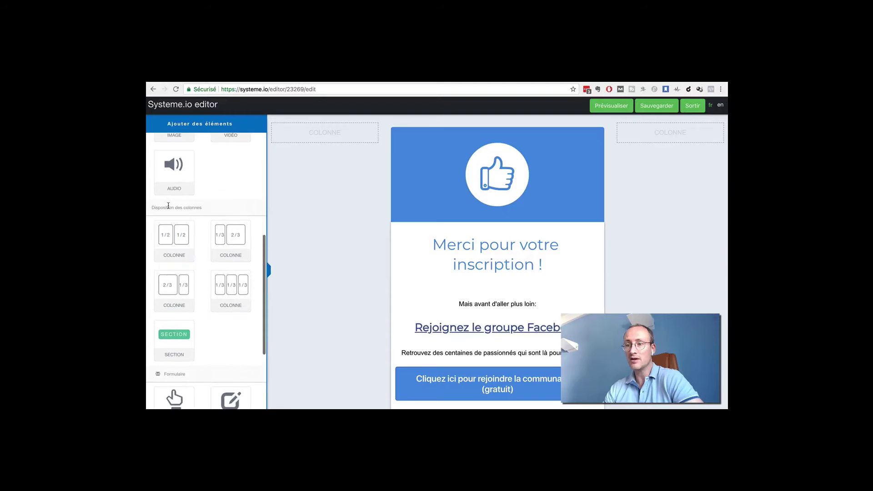
{"action": "scroll", "coordinate": [168, 207], "scroll_direction": "up", "scroll_amount": 10}
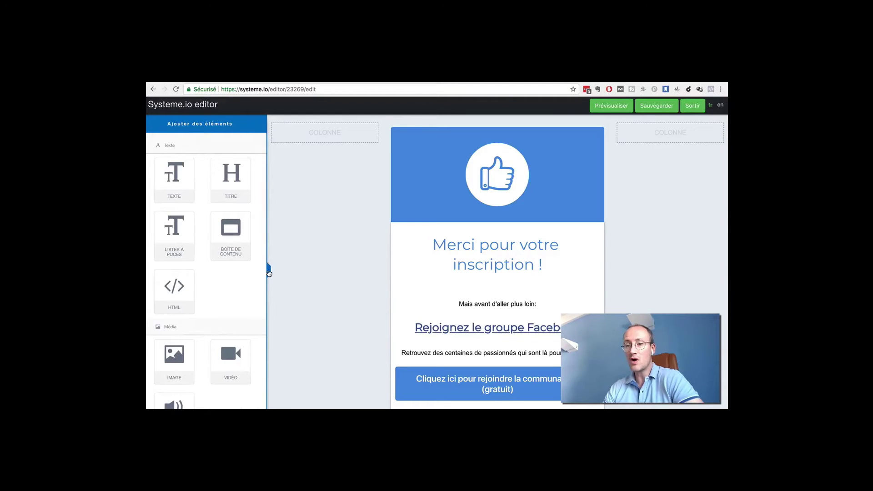
{"action": "left_click", "coordinate": [269, 273]}
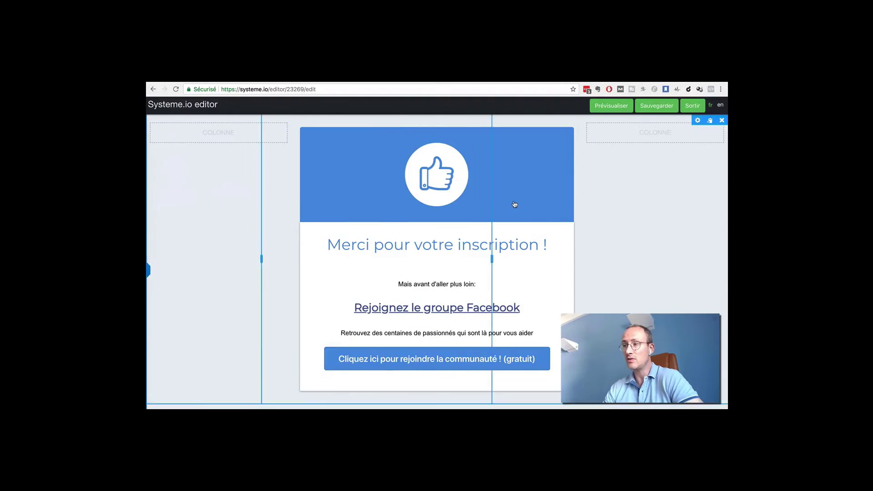
Save the thank-you page and exit the editor to the funnel's list of steps.
{"action": "left_click", "coordinate": [657, 106]}
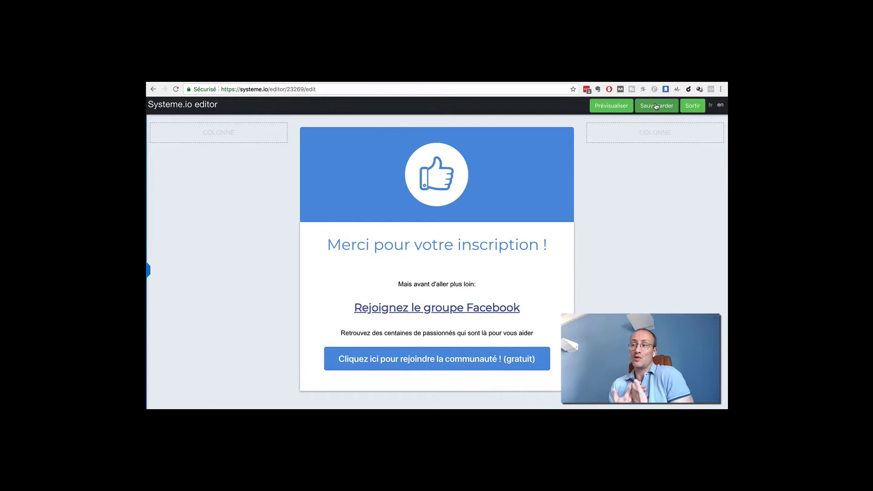
{"action": "left_click", "coordinate": [692, 106]}
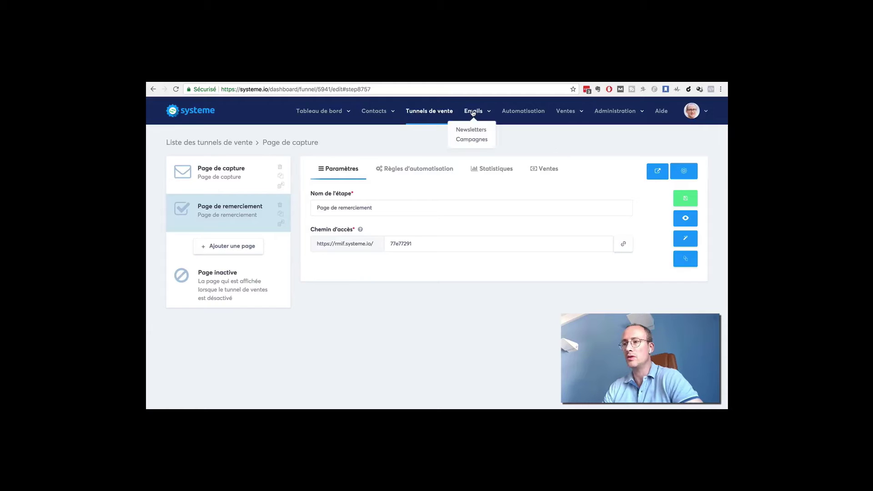
{"action": "left_click", "coordinate": [419, 111]}
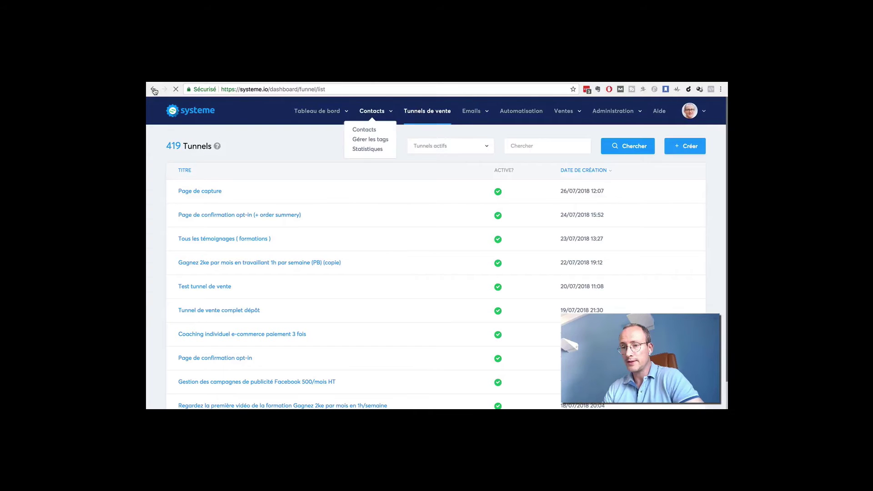
{"action": "left_click", "coordinate": [153, 89]}
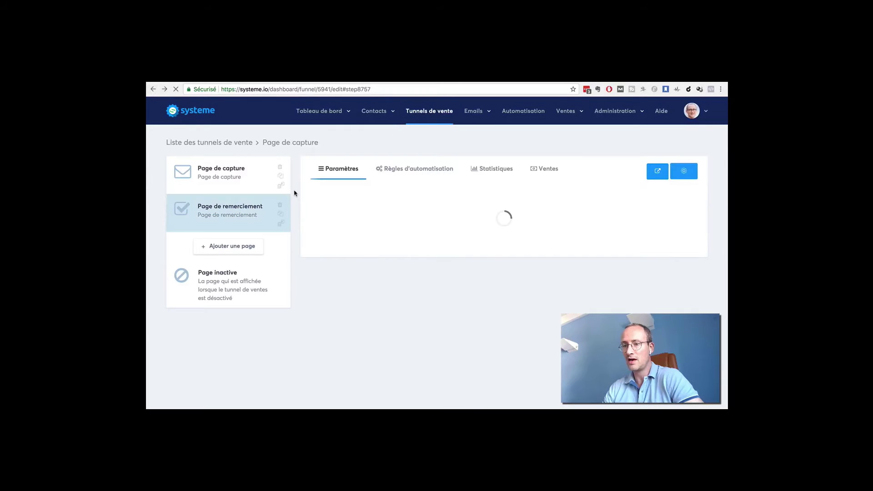
Add a funnel step named "Page de vente" with the type "Page de vente".
{"action": "left_click", "coordinate": [220, 247]}
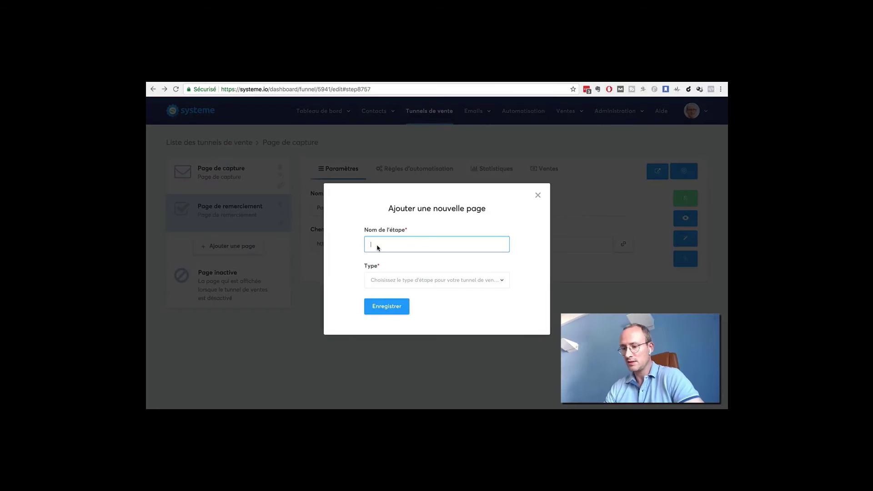
{"action": "type", "text": "Page de vente"}
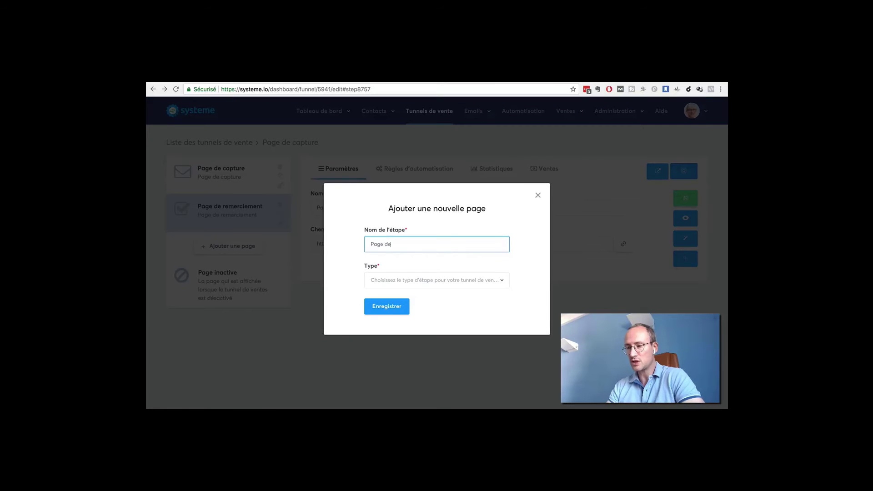
{"action": "left_click", "coordinate": [490, 282]}
{"action": "scroll", "coordinate": [454, 339], "scroll_direction": "down", "scroll_amount": 2}
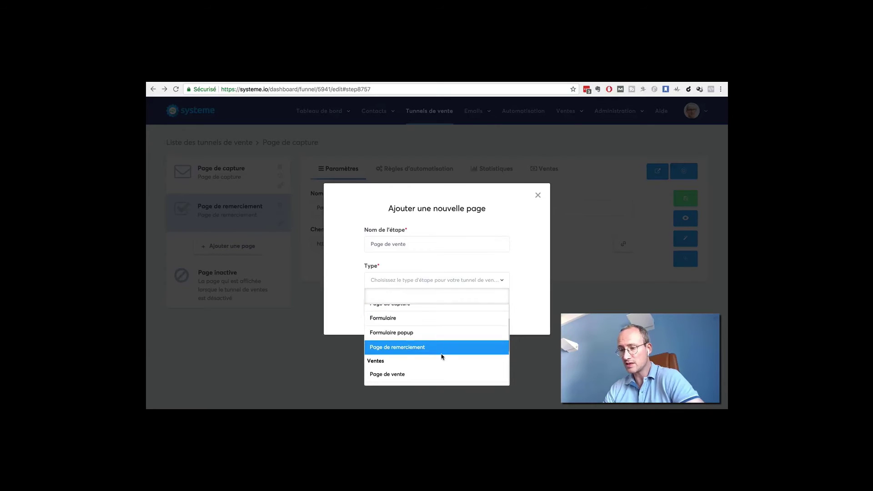
{"action": "scroll", "coordinate": [440, 354], "scroll_direction": "down", "scroll_amount": 3}
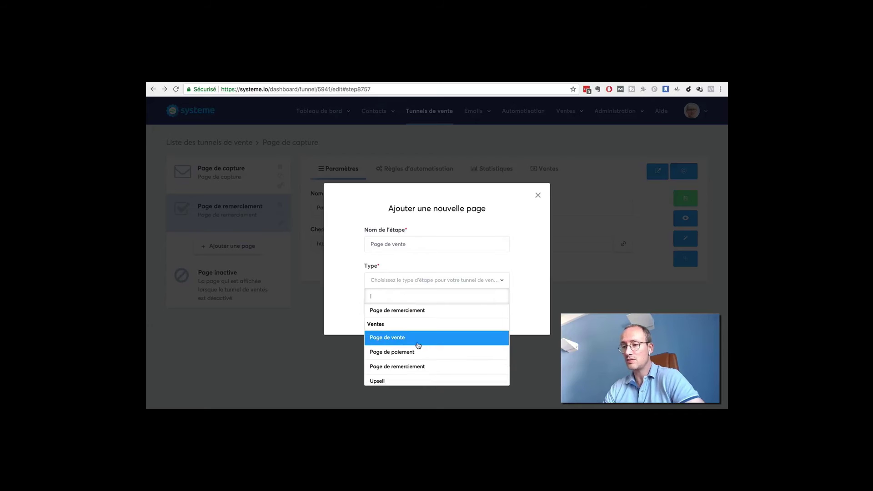
{"action": "left_click", "coordinate": [410, 339]}
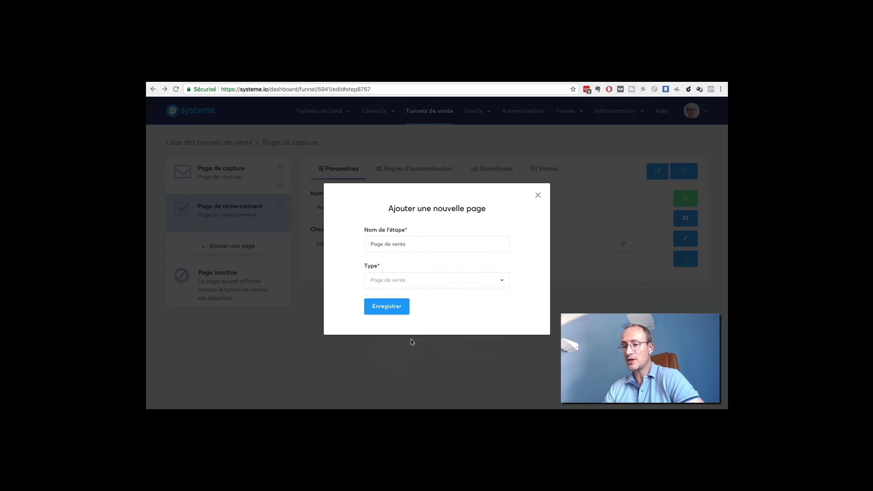
{"action": "left_click", "coordinate": [382, 307]}
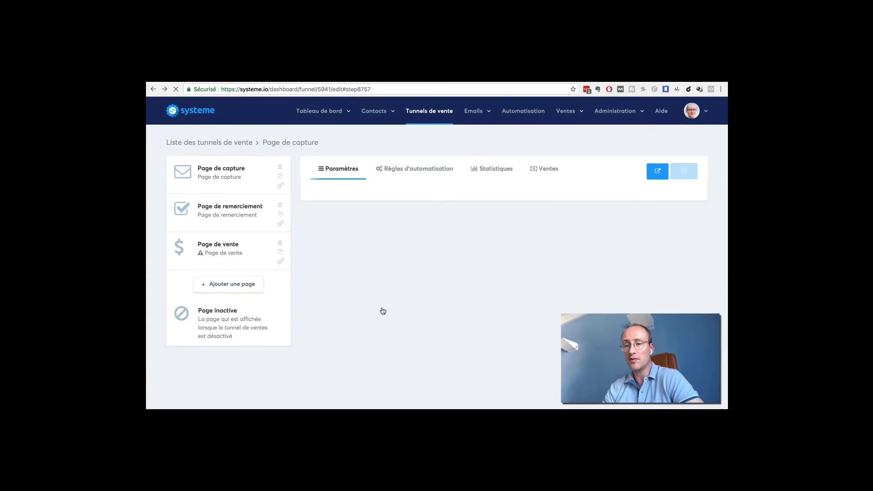
Look at the sales page templates and delete the "Page de remerciement" step from the funnel.
{"action": "left_click", "coordinate": [217, 248]}
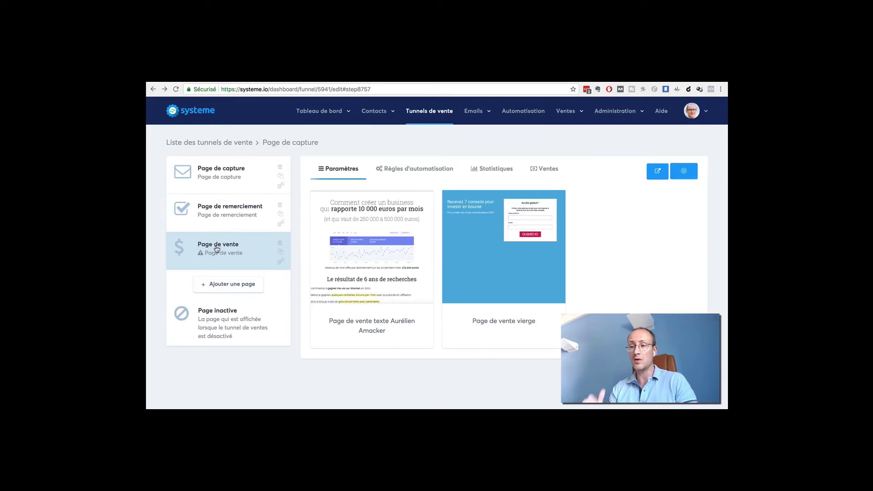
{"action": "mouse_move", "coordinate": [370, 235]}
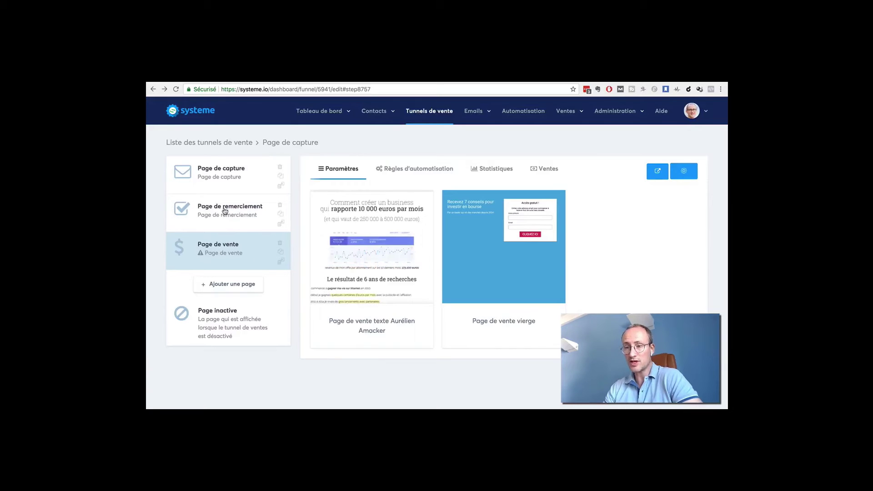
{"action": "left_click", "coordinate": [280, 206]}
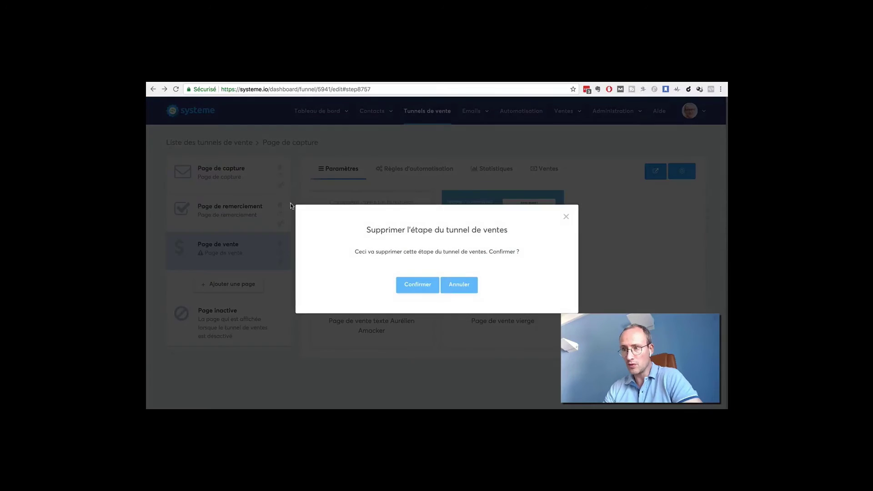
{"action": "left_click", "coordinate": [412, 285]}
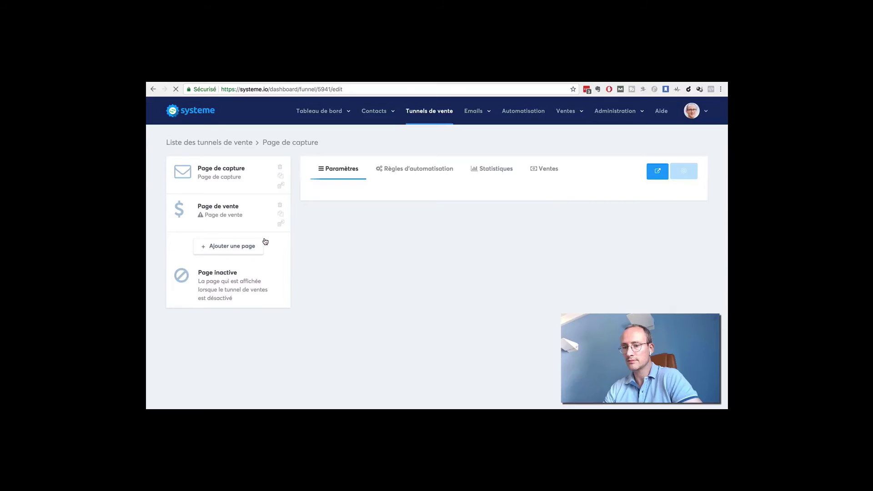
Add a funnel step named "Page de paiement" with the type "Page de paiement".
{"action": "left_click", "coordinate": [216, 177]}
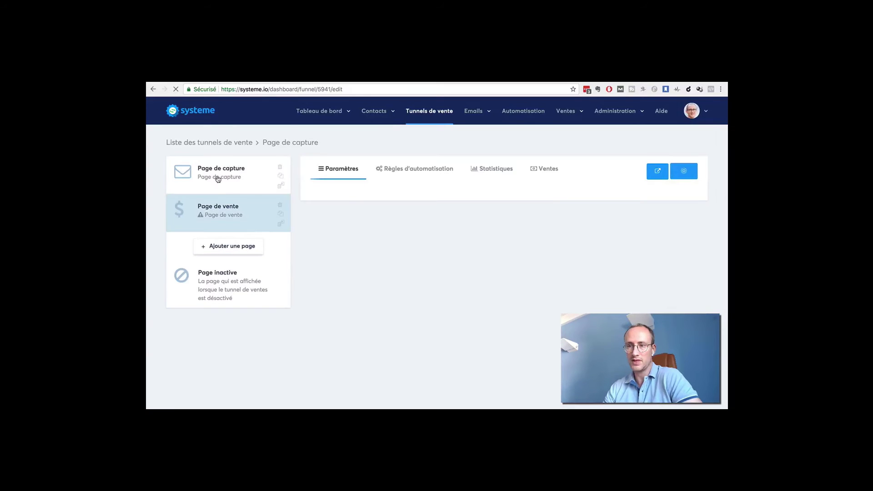
{"action": "left_click", "coordinate": [219, 248]}
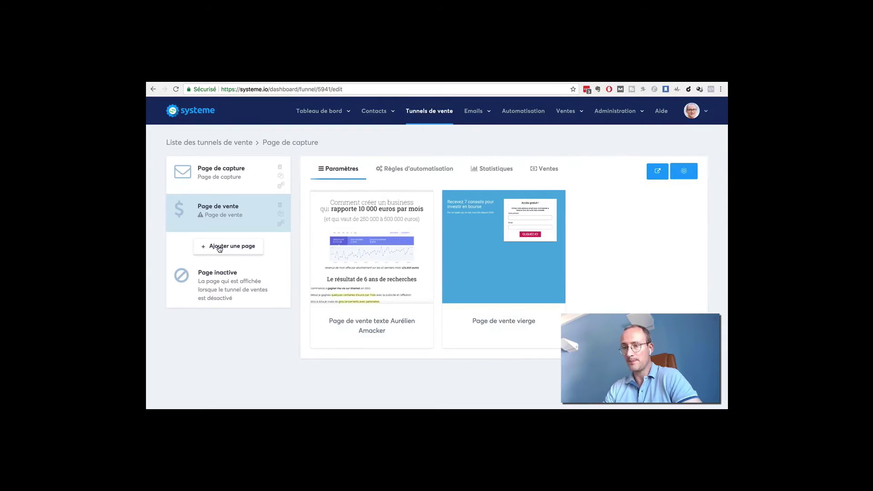
{"action": "left_click", "coordinate": [219, 248]}
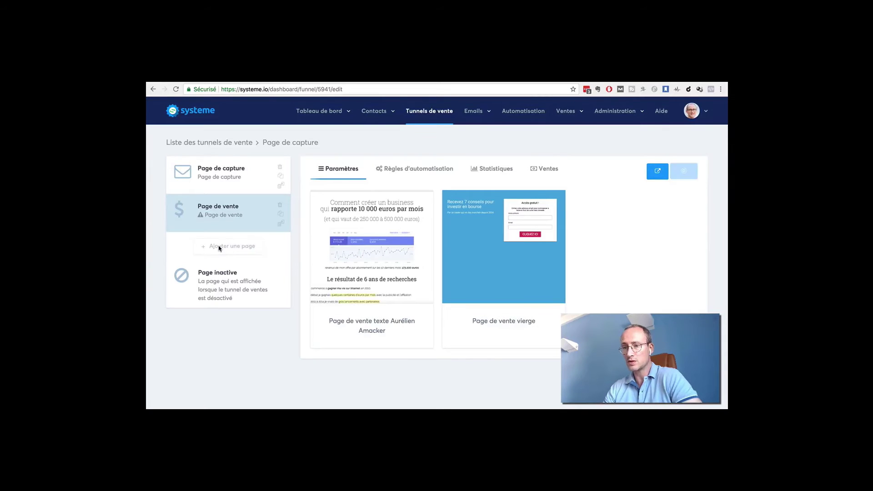
{"action": "left_click", "coordinate": [385, 244]}
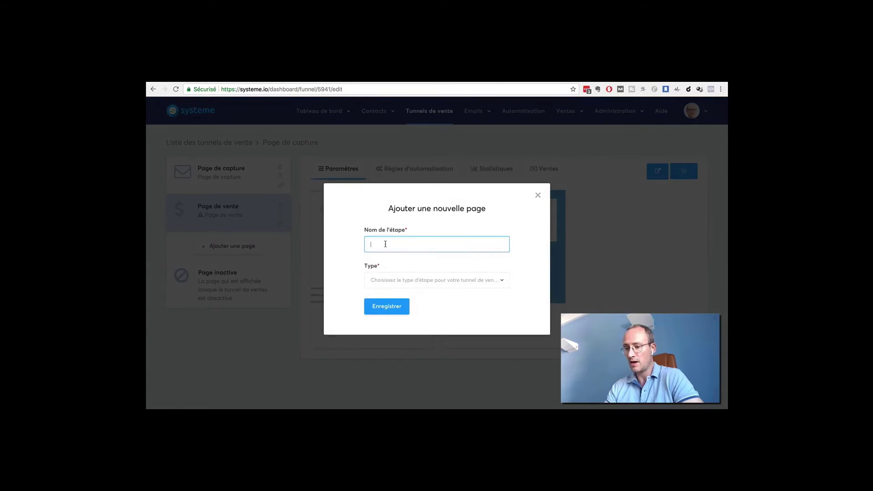
{"action": "type", "text": "Page de paiement"}
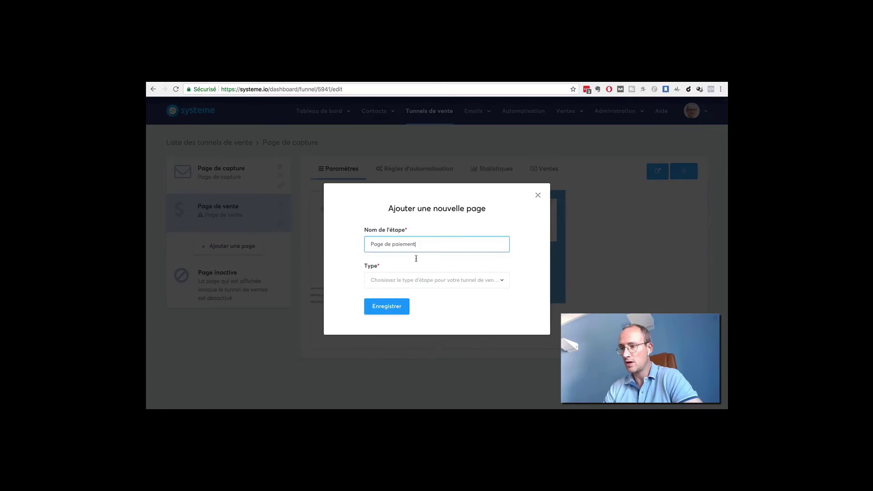
{"action": "left_click", "coordinate": [443, 281]}
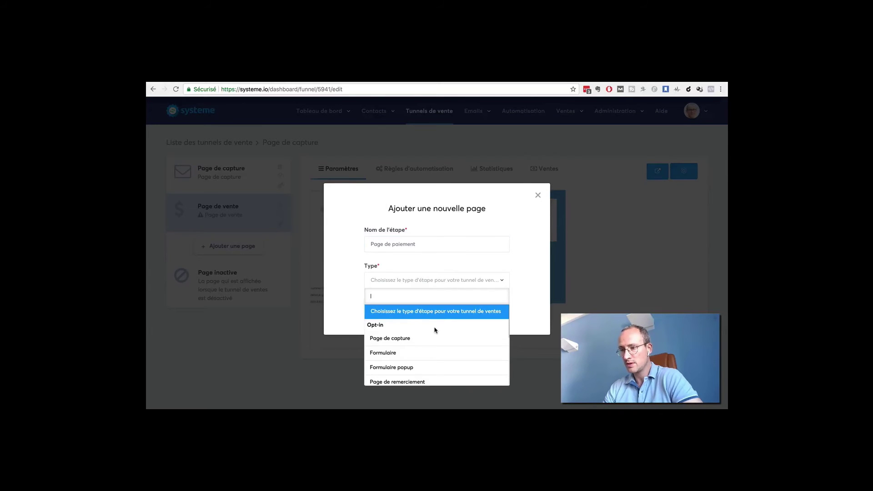
{"action": "scroll", "coordinate": [432, 329], "scroll_direction": "down", "scroll_amount": 3}
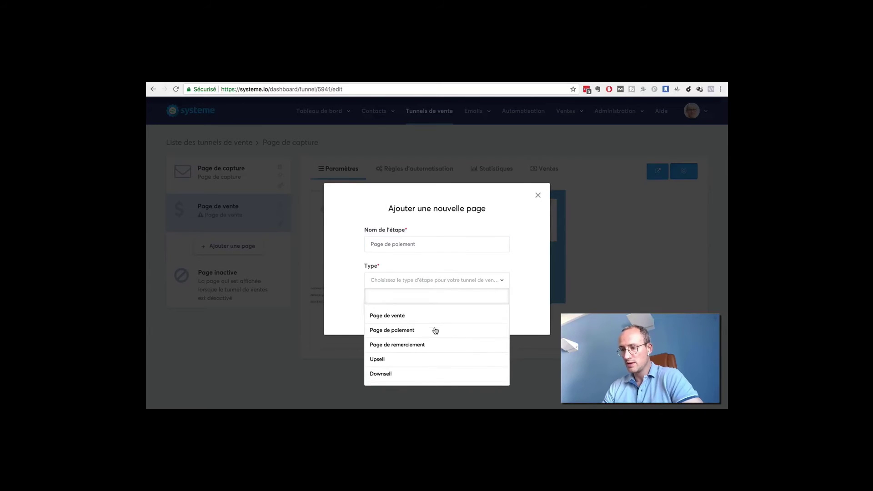
{"action": "left_click", "coordinate": [404, 335]}
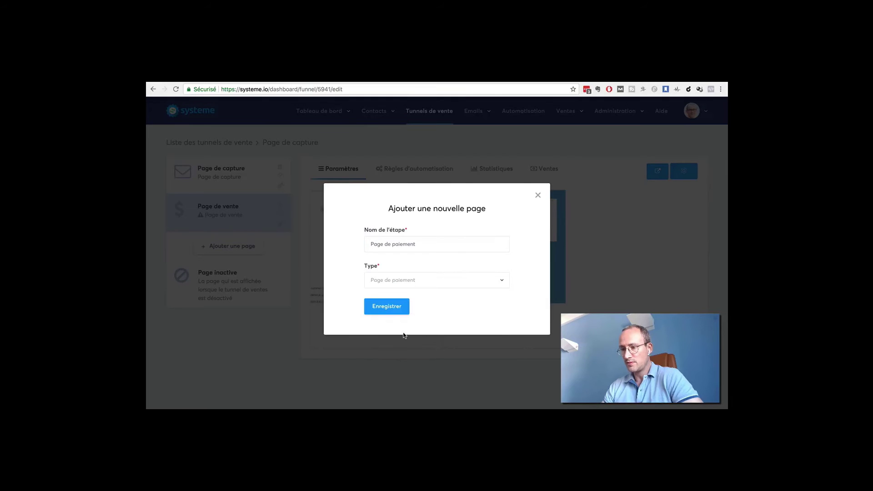
{"action": "left_click", "coordinate": [379, 307]}
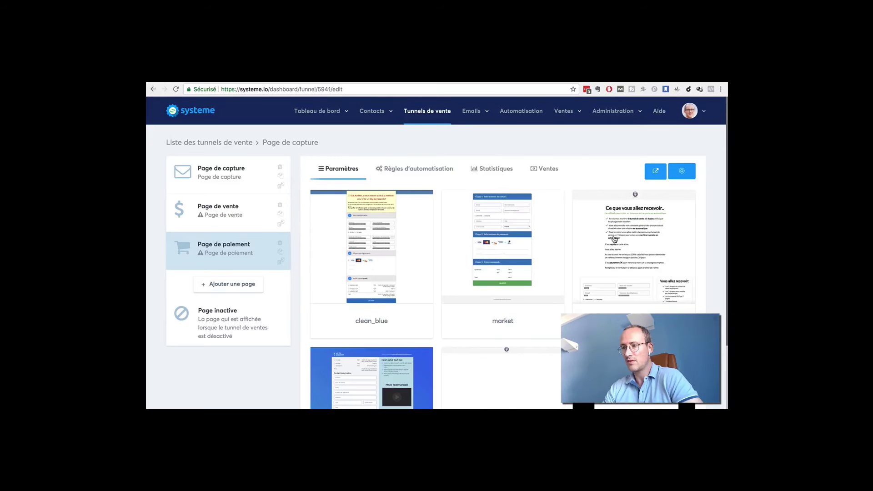
Apply the "wildaudience" template to the "Page de paiement" step and save the step.
{"action": "scroll", "coordinate": [704, 256], "scroll_direction": "down", "scroll_amount": 2}
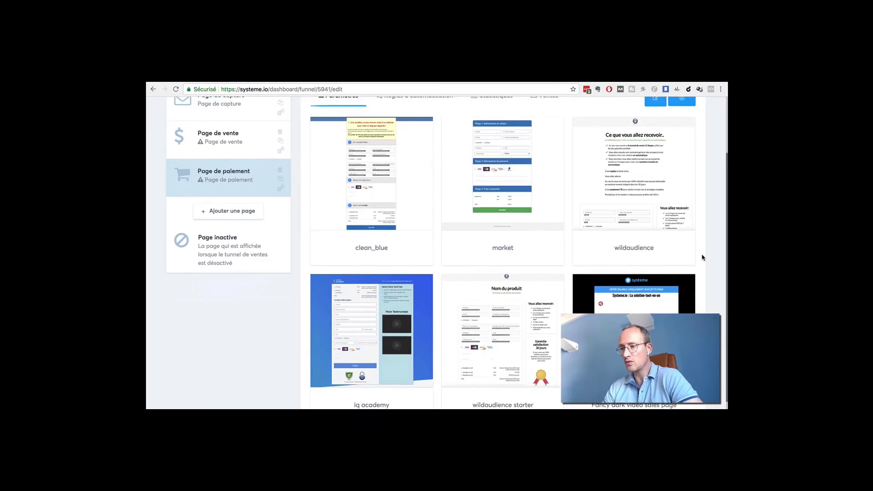
{"action": "scroll", "coordinate": [702, 257], "scroll_direction": "up", "scroll_amount": 2}
{"action": "scroll", "coordinate": [703, 258], "scroll_direction": "down", "scroll_amount": 3}
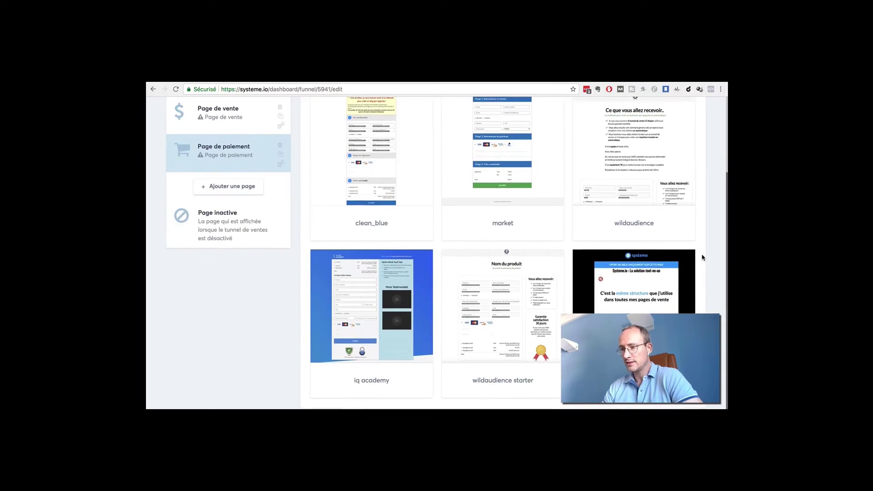
{"action": "scroll", "coordinate": [703, 258], "scroll_direction": "up", "scroll_amount": 2}
{"action": "mouse_move", "coordinate": [617, 235]}
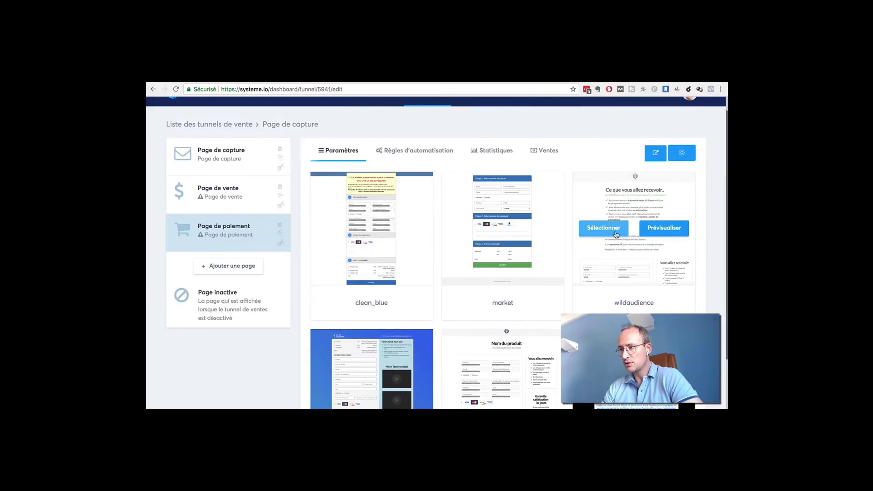
{"action": "left_click", "coordinate": [607, 231]}
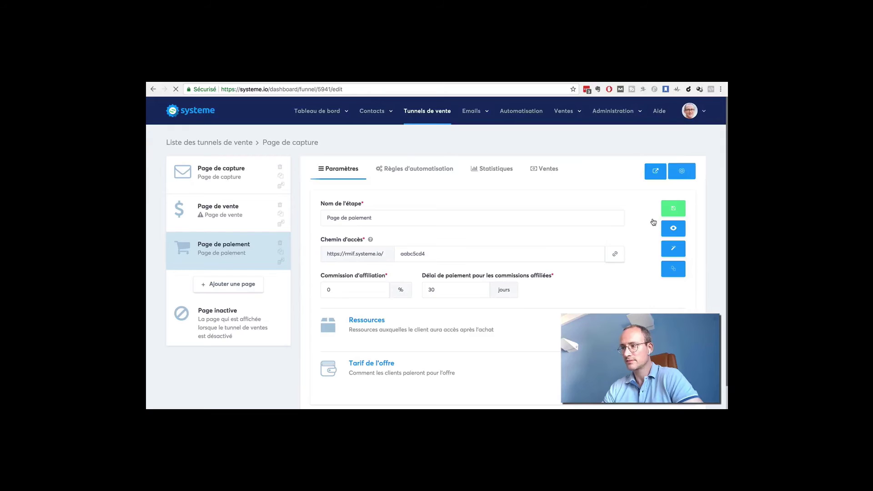
{"action": "left_click", "coordinate": [675, 211]}
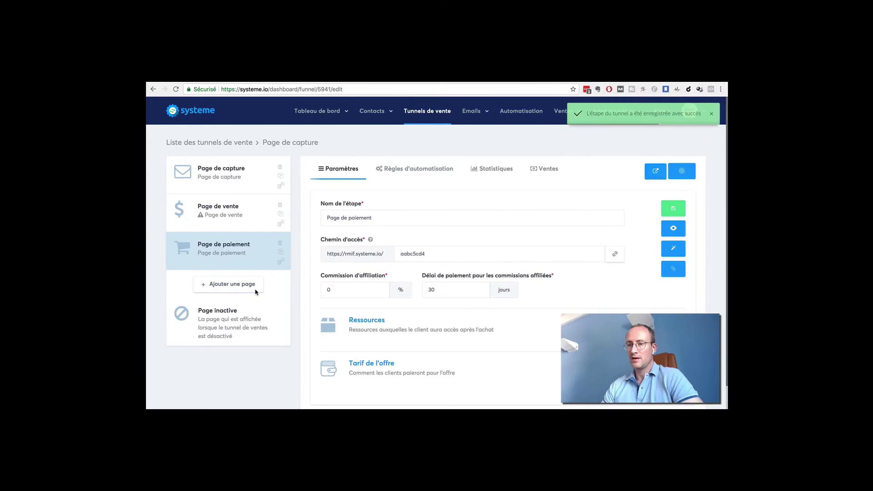
Add a funnel step named "Merci" with the type "Page de remerciement" from the "Ventes" group.
{"action": "left_click", "coordinate": [223, 284]}
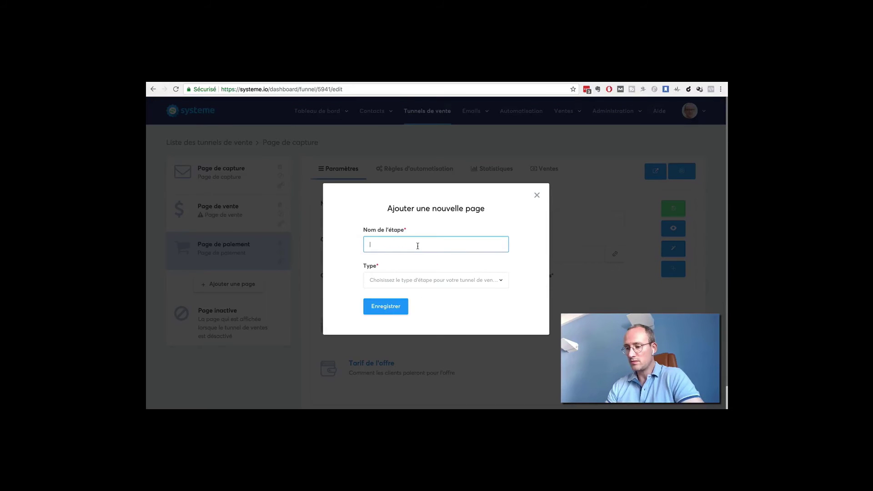
{"action": "type", "text": "Merci"}
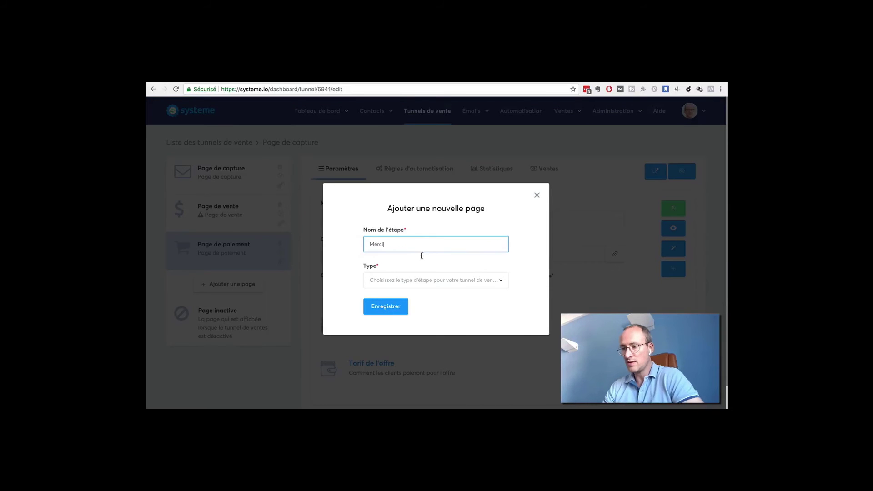
{"action": "left_click", "coordinate": [460, 281]}
{"action": "scroll", "coordinate": [441, 325], "scroll_direction": "down", "scroll_amount": 4}
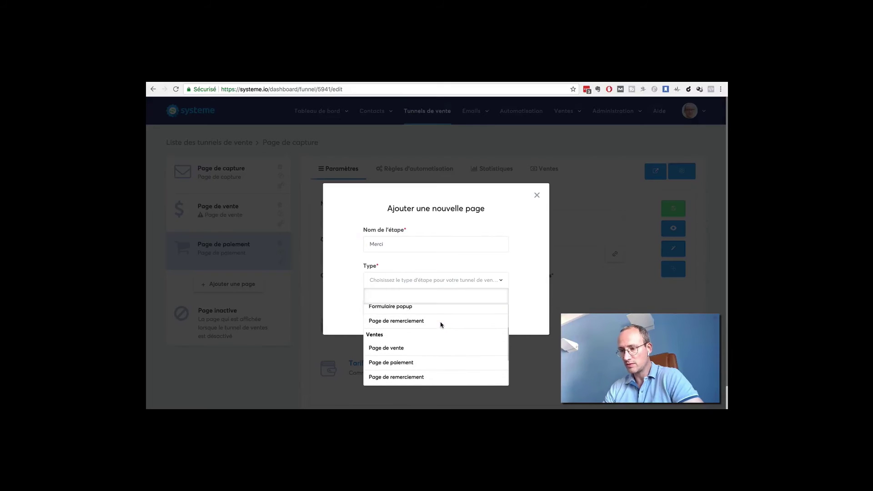
{"action": "scroll", "coordinate": [441, 325], "scroll_direction": "down", "scroll_amount": 1}
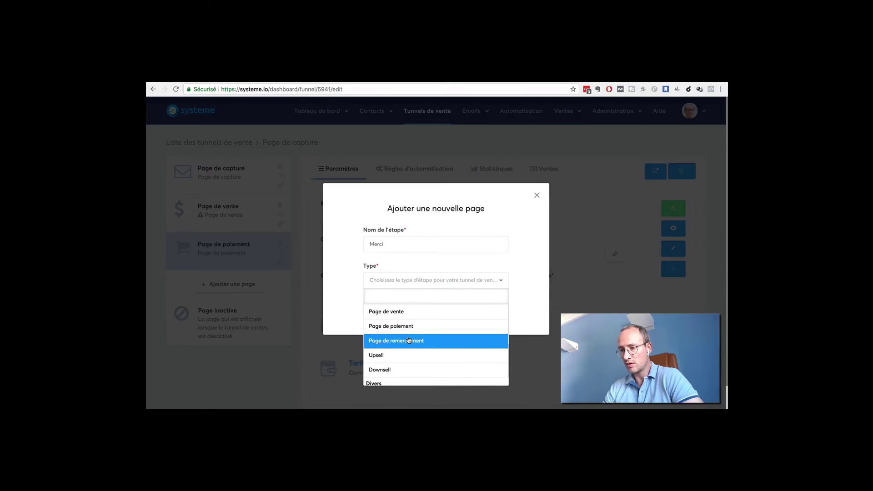
{"action": "left_click", "coordinate": [408, 340]}
{"action": "left_click", "coordinate": [383, 308]}
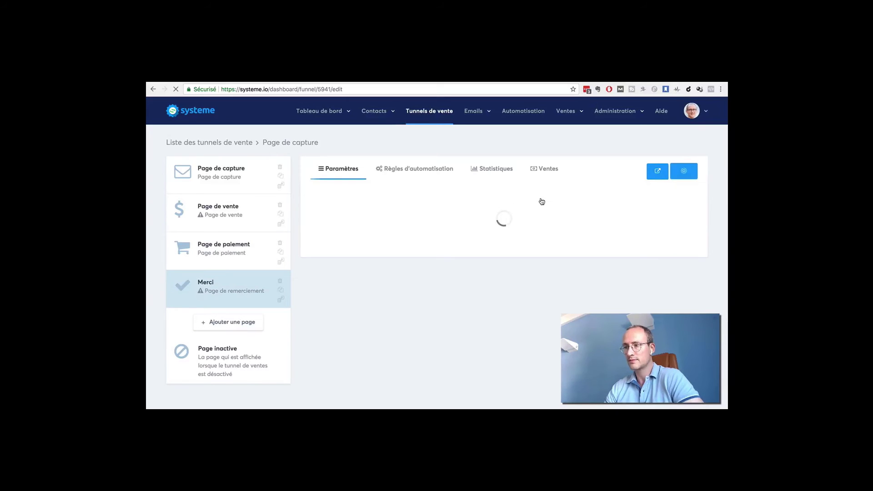
Apply the "Page de remerciement avec récapitulatif de commande" template to the "Merci" step and save the step.
{"action": "mouse_move", "coordinate": [491, 195]}
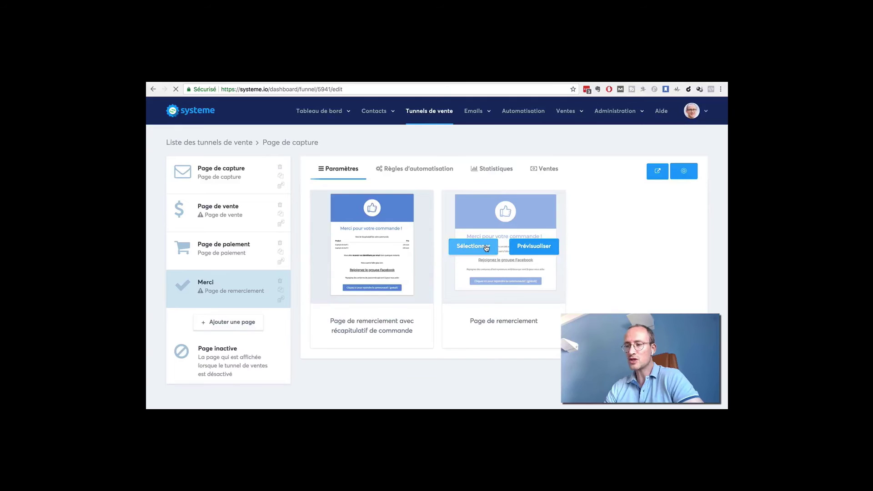
{"action": "mouse_move", "coordinate": [363, 265]}
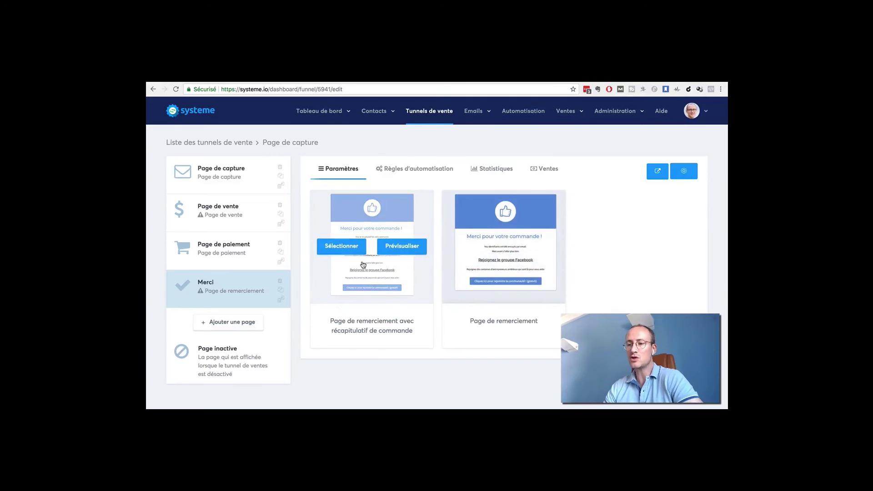
{"action": "left_click", "coordinate": [342, 247]}
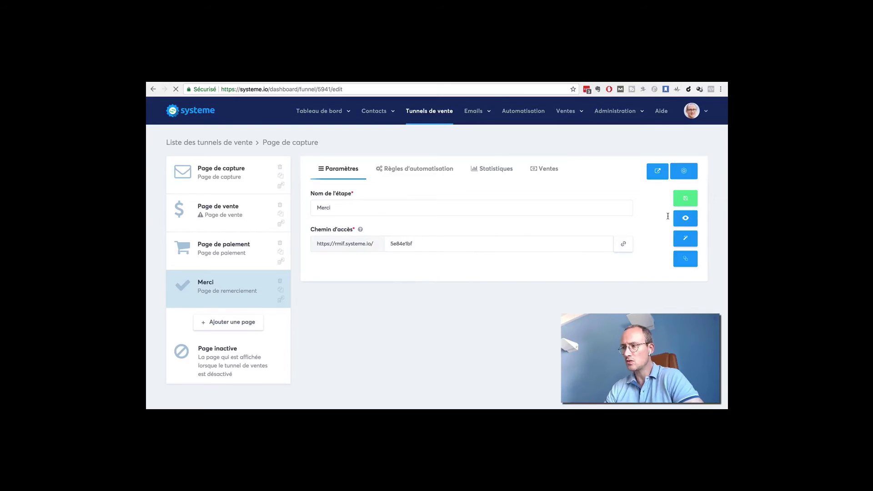
{"action": "left_click", "coordinate": [686, 200]}
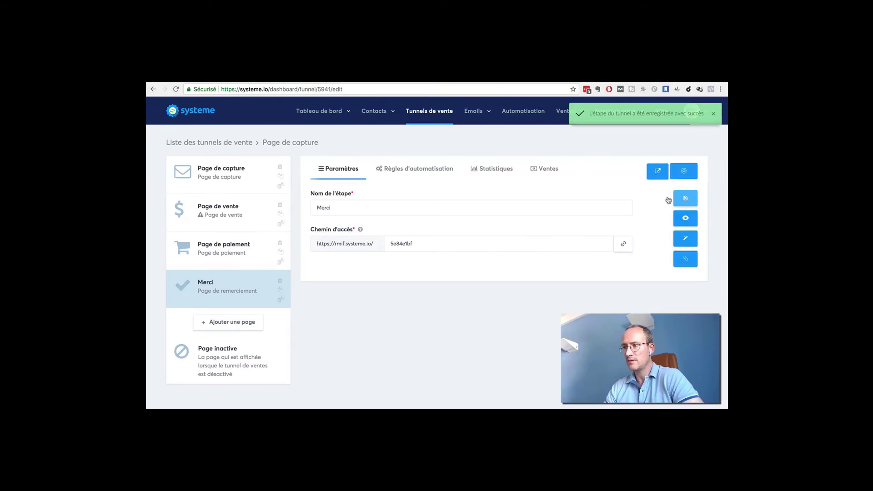
Add a funnel step named "Upsell 1" with the type "Upsell" and apply the "upsell" template to it.
{"action": "left_click", "coordinate": [218, 323]}
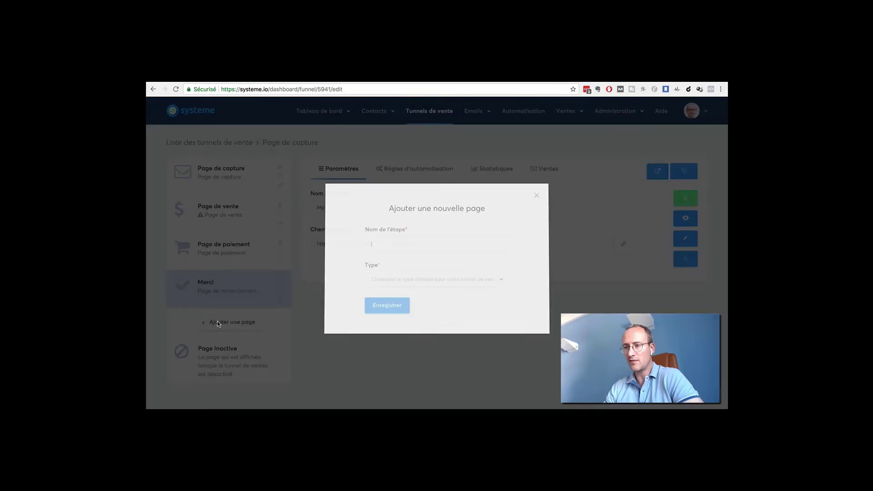
{"action": "type", "text": "Ups"}
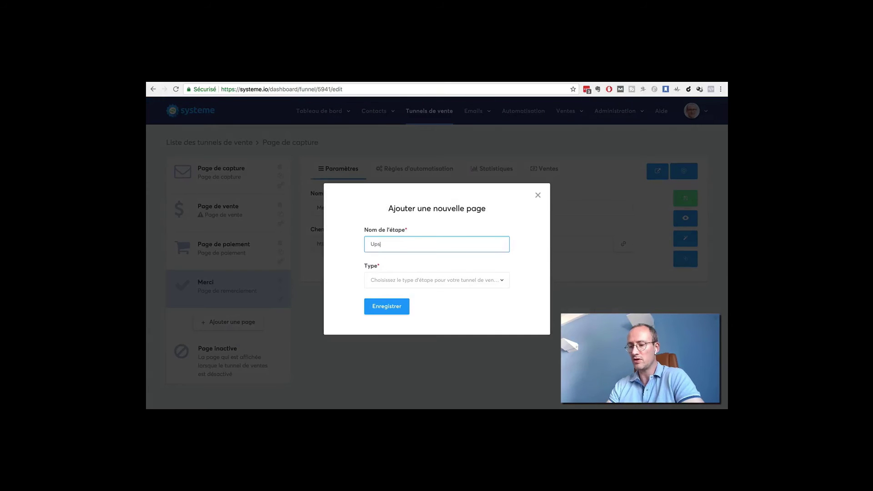
{"action": "type", "text": "ell 1"}
{"action": "left_click", "coordinate": [437, 282]}
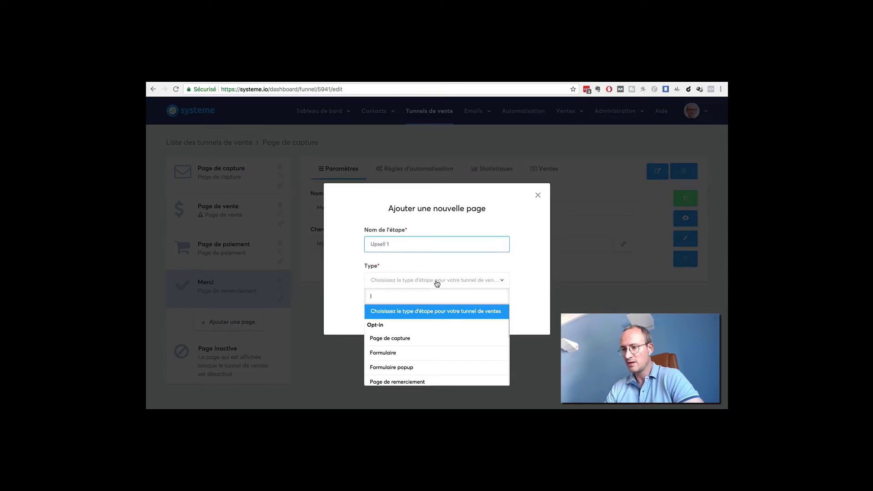
{"action": "scroll", "coordinate": [409, 339], "scroll_direction": "down", "scroll_amount": 5}
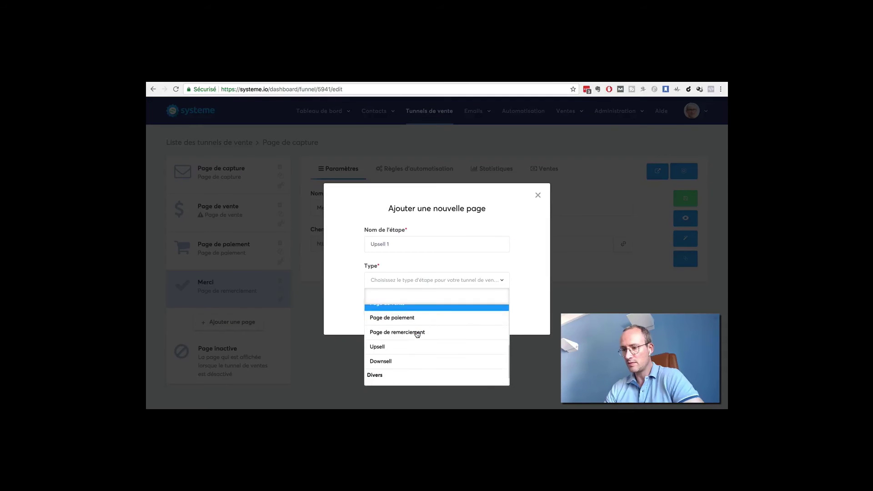
{"action": "left_click", "coordinate": [400, 338]}
{"action": "left_click", "coordinate": [384, 308]}
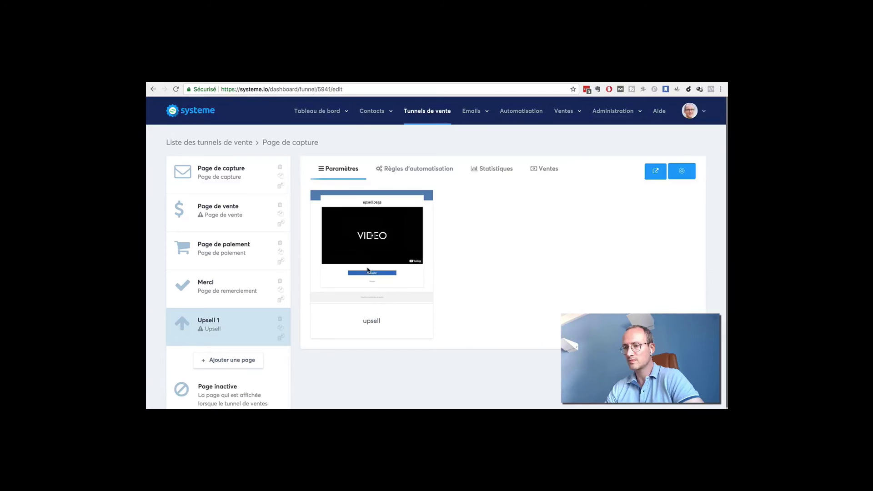
{"action": "mouse_move", "coordinate": [350, 257]}
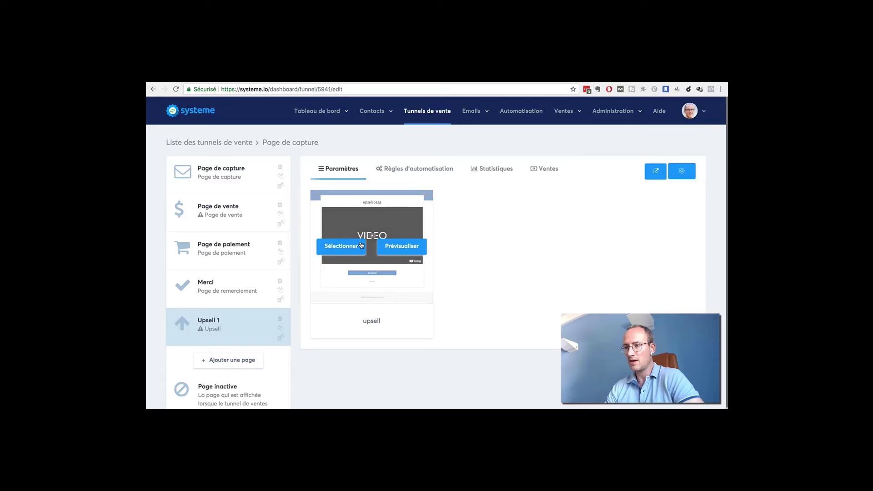
{"action": "left_click", "coordinate": [335, 248]}
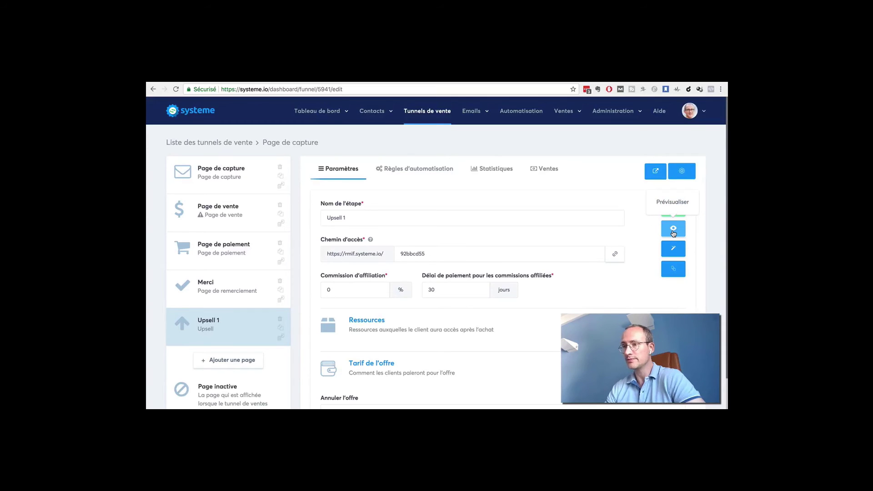
Preview the "Upsell 1" page, examine its video and the accept and refuse options, and return to the funnel.
{"action": "left_click", "coordinate": [674, 231]}
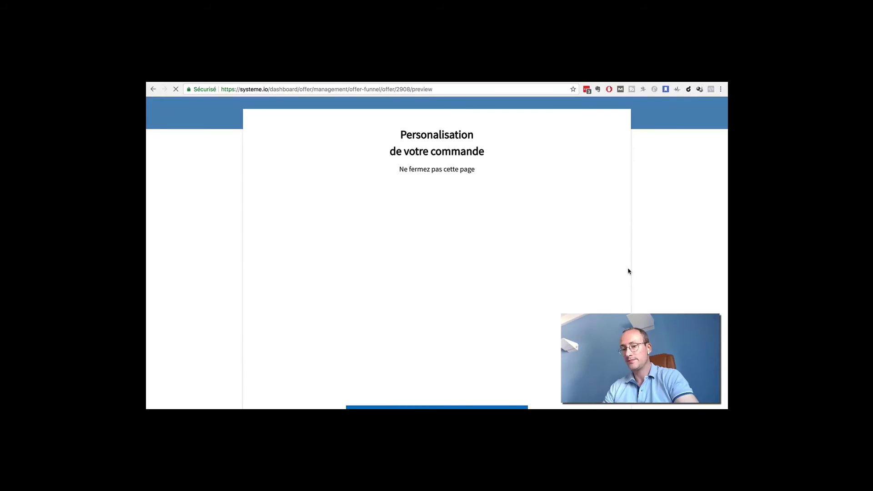
{"action": "scroll", "coordinate": [628, 272], "scroll_direction": "down", "scroll_amount": 3}
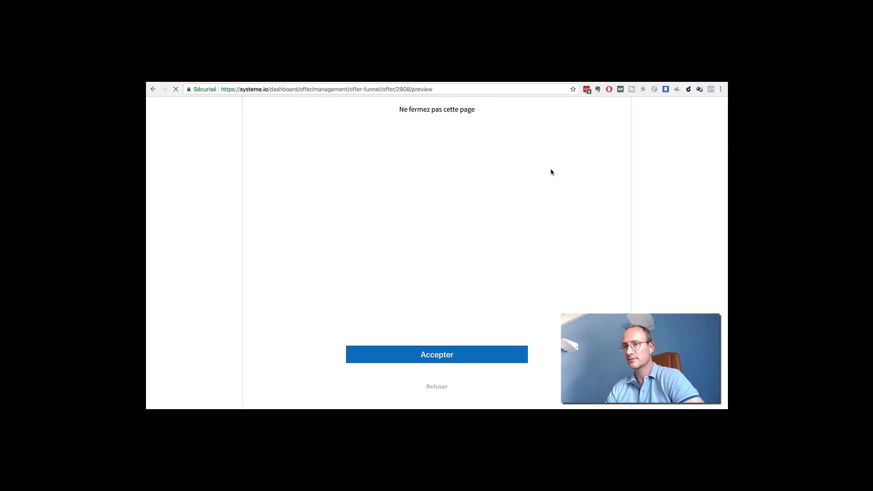
{"action": "scroll", "coordinate": [547, 160], "scroll_direction": "up", "scroll_amount": 2}
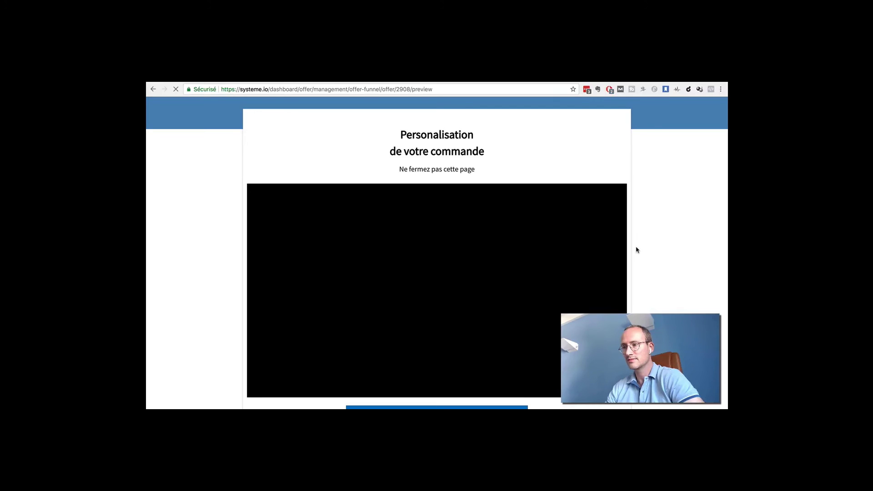
{"action": "scroll", "coordinate": [637, 249], "scroll_direction": "down", "scroll_amount": 3}
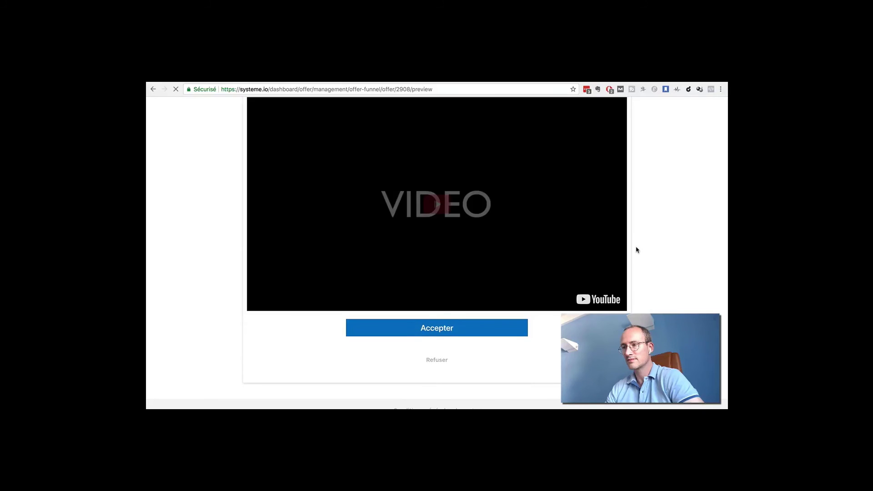
{"action": "scroll", "coordinate": [637, 250], "scroll_direction": "up", "scroll_amount": 3}
{"action": "scroll", "coordinate": [636, 250], "scroll_direction": "down", "scroll_amount": 2}
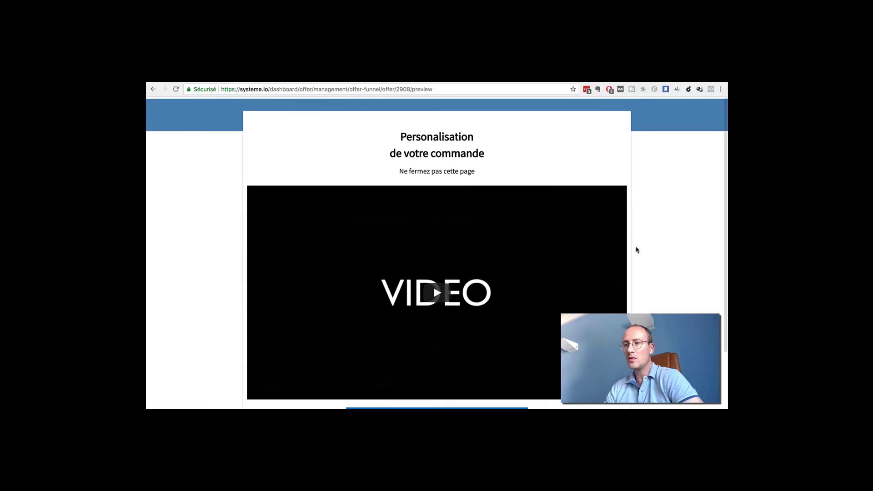
{"action": "scroll", "coordinate": [637, 250], "scroll_direction": "down", "scroll_amount": 3}
{"action": "scroll", "coordinate": [637, 250], "scroll_direction": "up", "scroll_amount": 2}
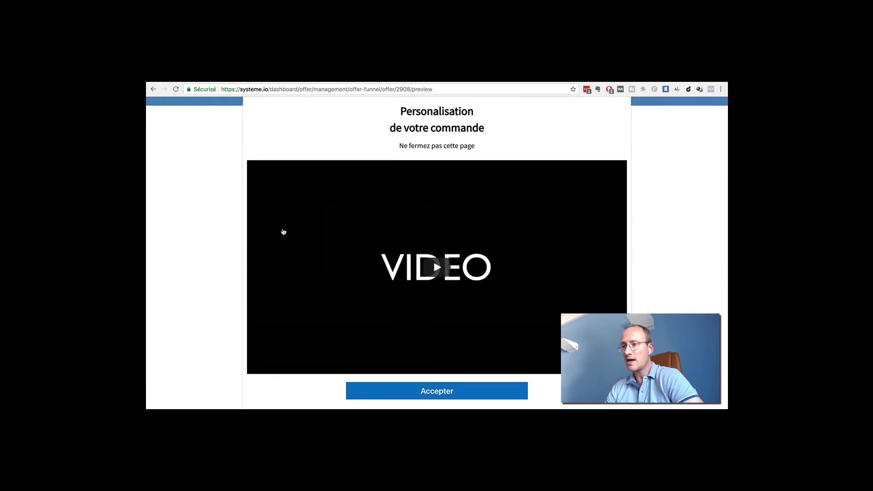
{"action": "left_click", "coordinate": [153, 90]}
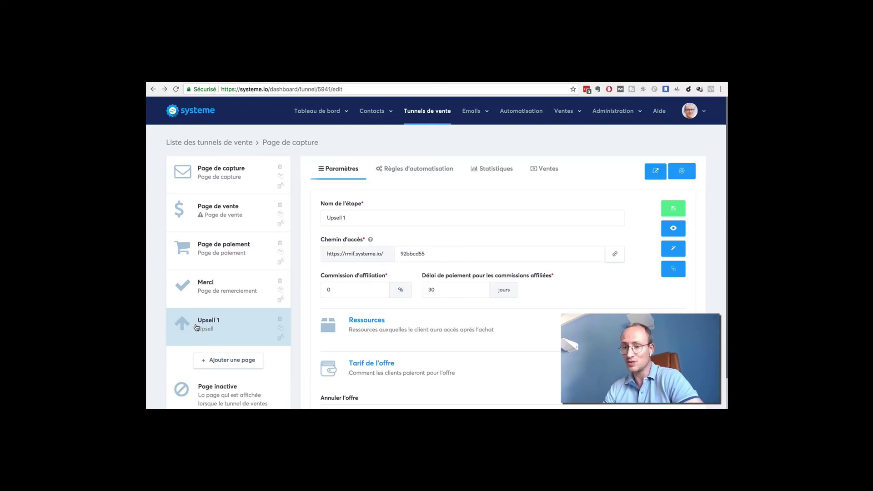
Move the "Upsell 1" step ahead of the "Merci" step in the funnel.
{"action": "left_click_drag", "start_coordinate": [193, 332], "coordinate": [195, 286]}
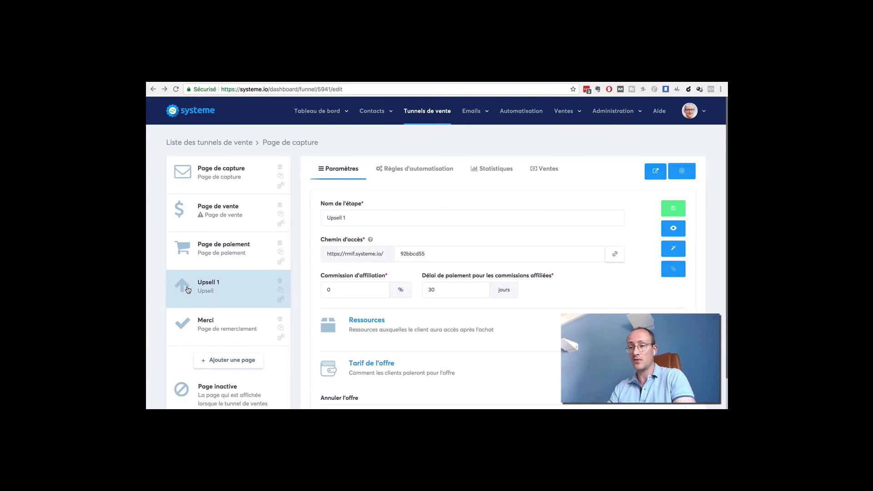
{"action": "scroll", "coordinate": [492, 281], "scroll_direction": "down", "scroll_amount": 2}
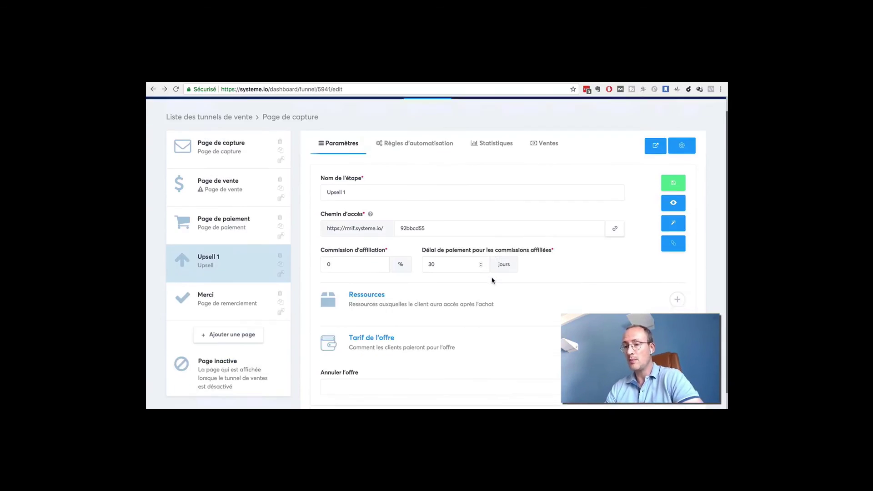
{"action": "scroll", "coordinate": [492, 281], "scroll_direction": "up", "scroll_amount": 2}
Look through the funnel's statistics, sales list and automation rules.
{"action": "left_click", "coordinate": [489, 172]}
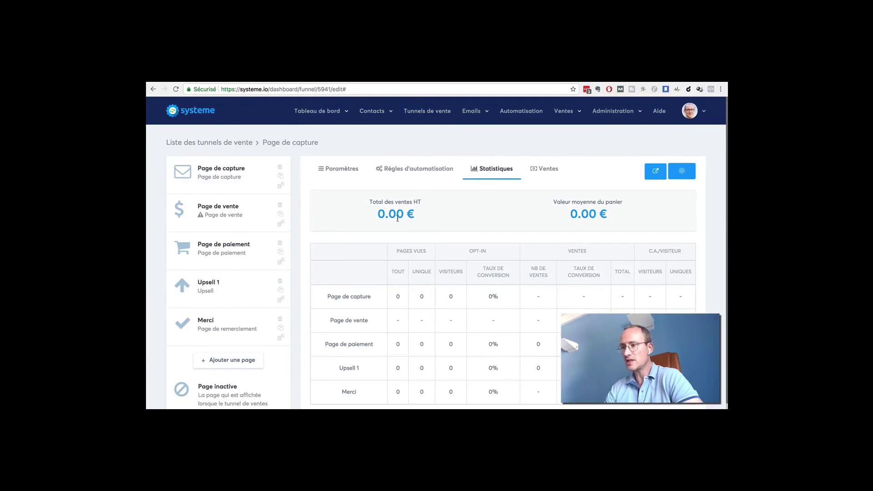
{"action": "left_click", "coordinate": [546, 169]}
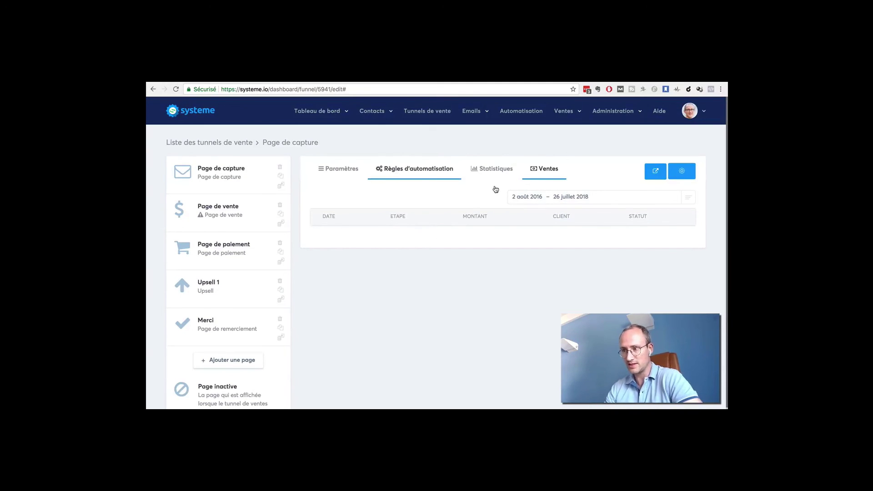
{"action": "left_click", "coordinate": [493, 166]}
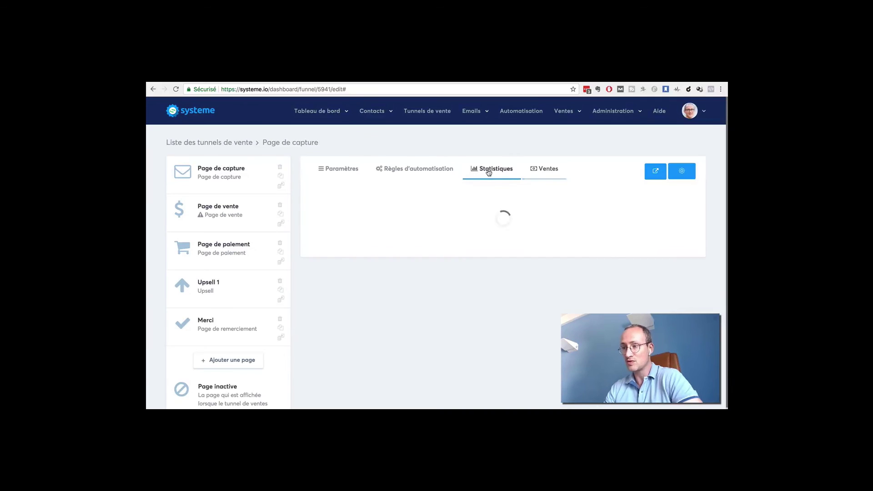
{"action": "left_click", "coordinate": [544, 176]}
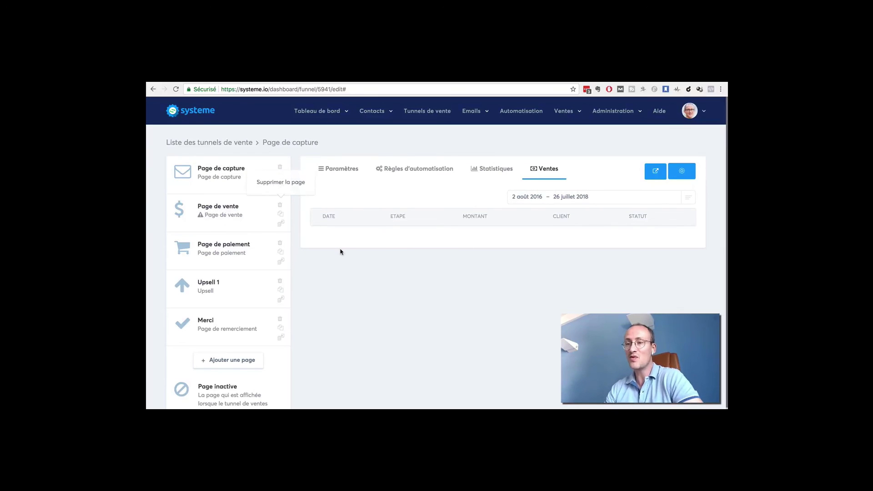
{"action": "left_click", "coordinate": [399, 172]}
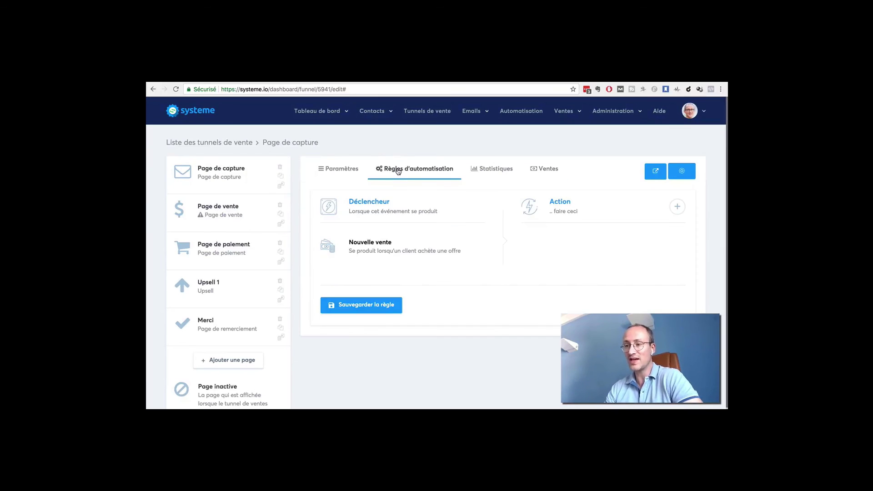